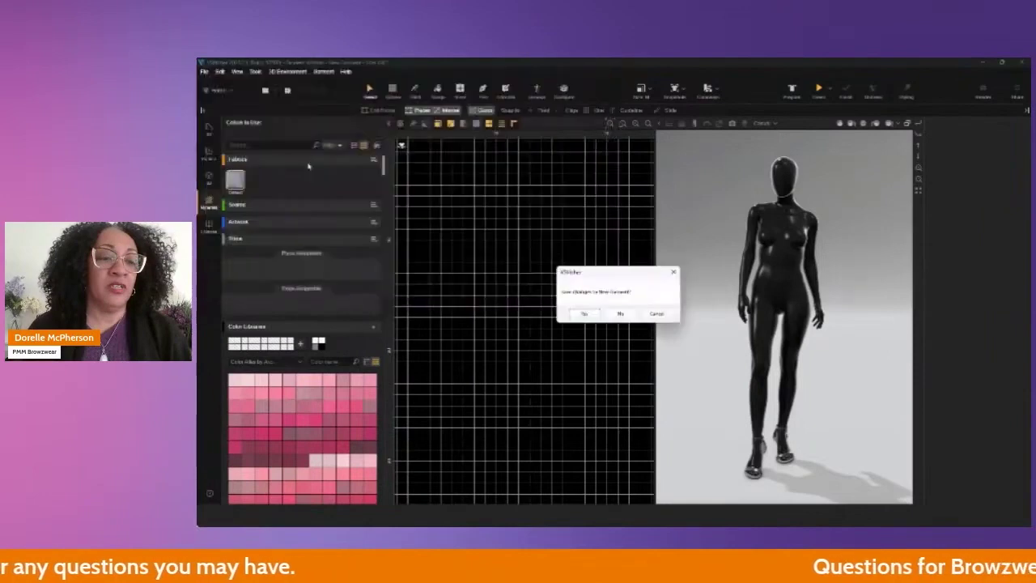
Step: Discard the changes to the new garment and load the FINAL 3D snapshot of the Demo Outfit onto the avatar
click(619, 312)
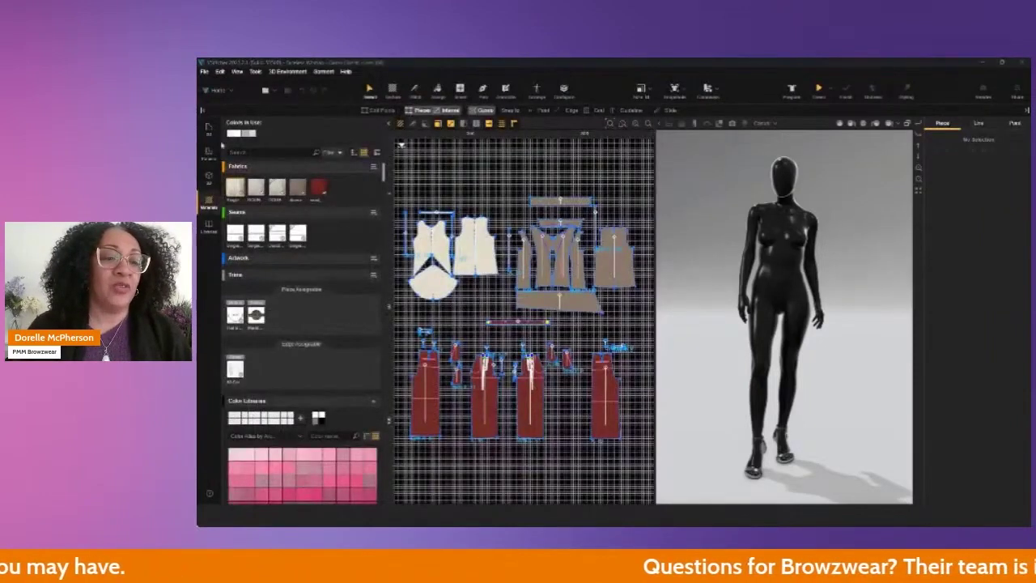
click(208, 177)
click(282, 123)
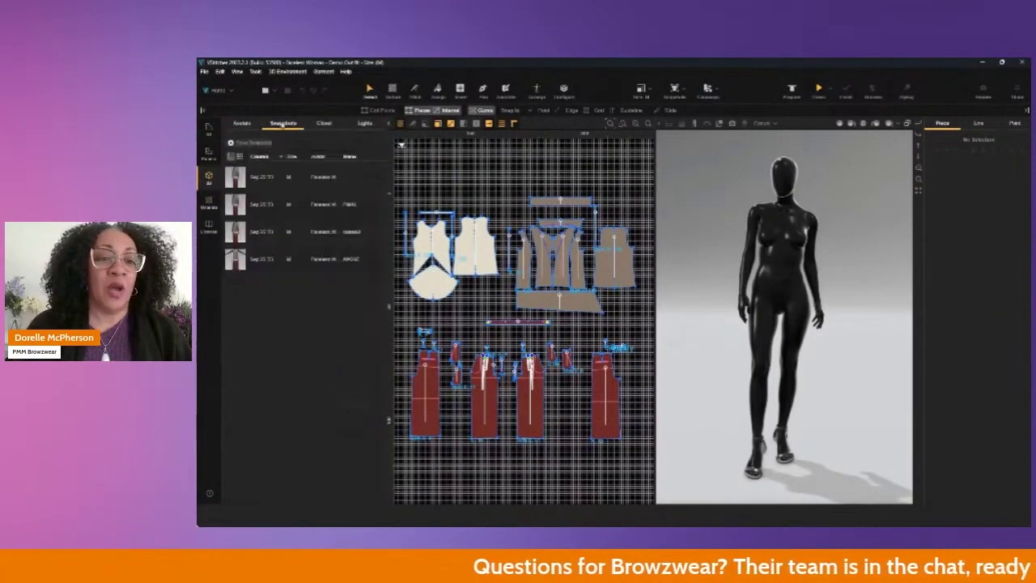
double_click(300, 205)
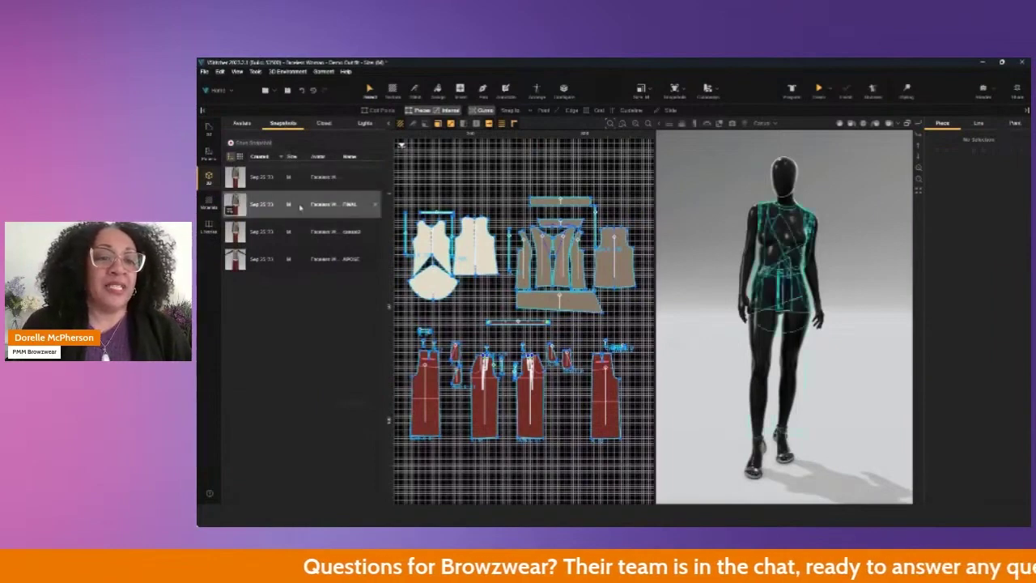
Step: Examine the vest's fabric texture, wrap front and neckline on the avatar up close
right_drag(874, 225, 576, 246)
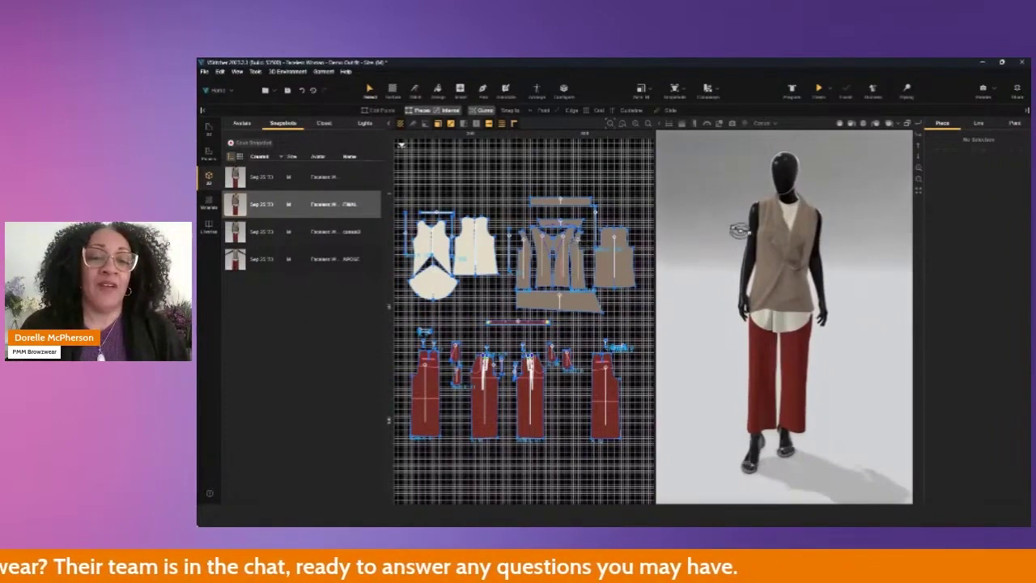
scroll(834, 147, up, 5)
scroll(833, 147, down, 3)
scroll(837, 435, up, 2)
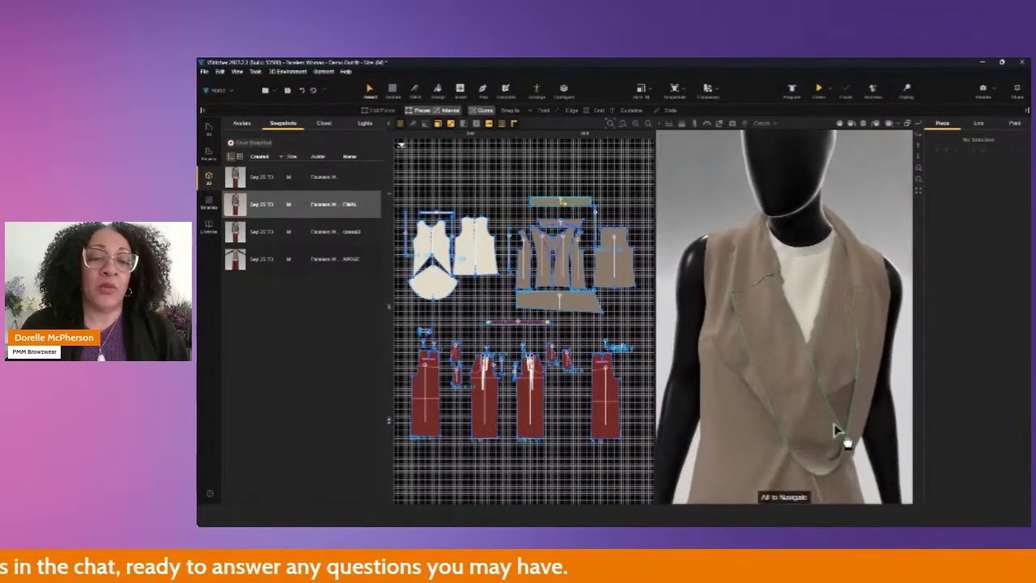
scroll(846, 317, up, 1)
scroll(843, 314, up, 3)
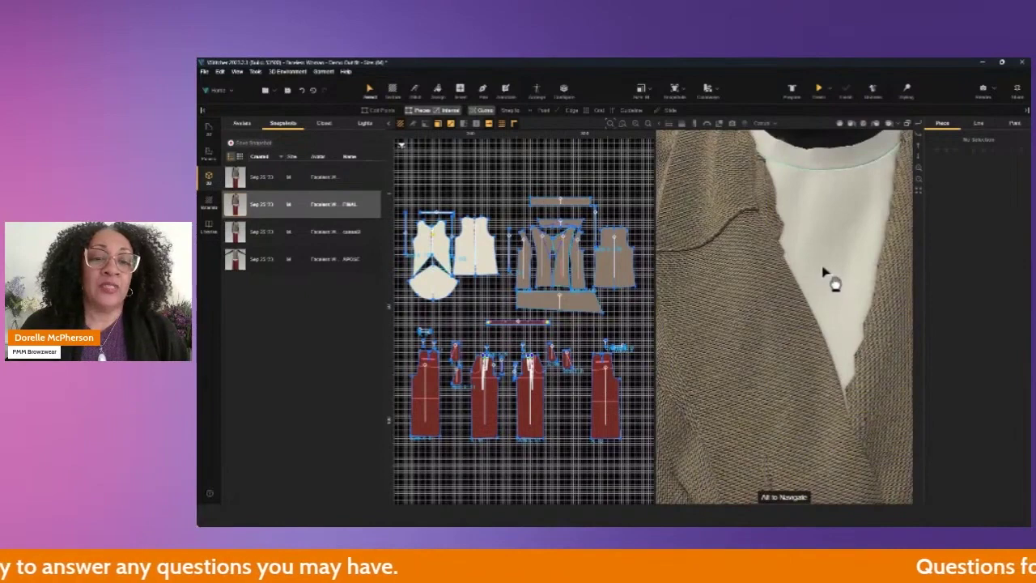
middle_drag(823, 271, 813, 414)
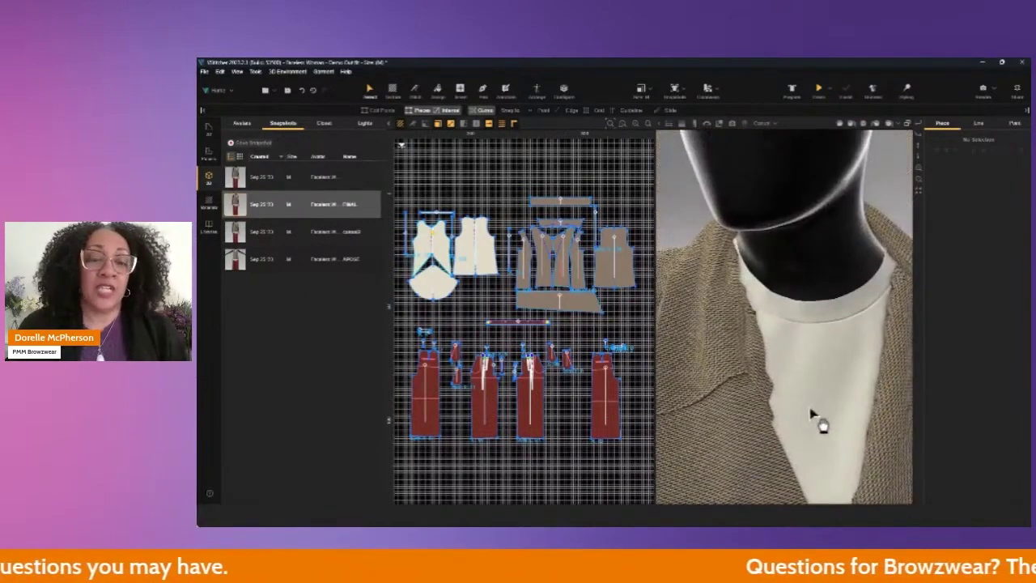
scroll(811, 417, down, 5)
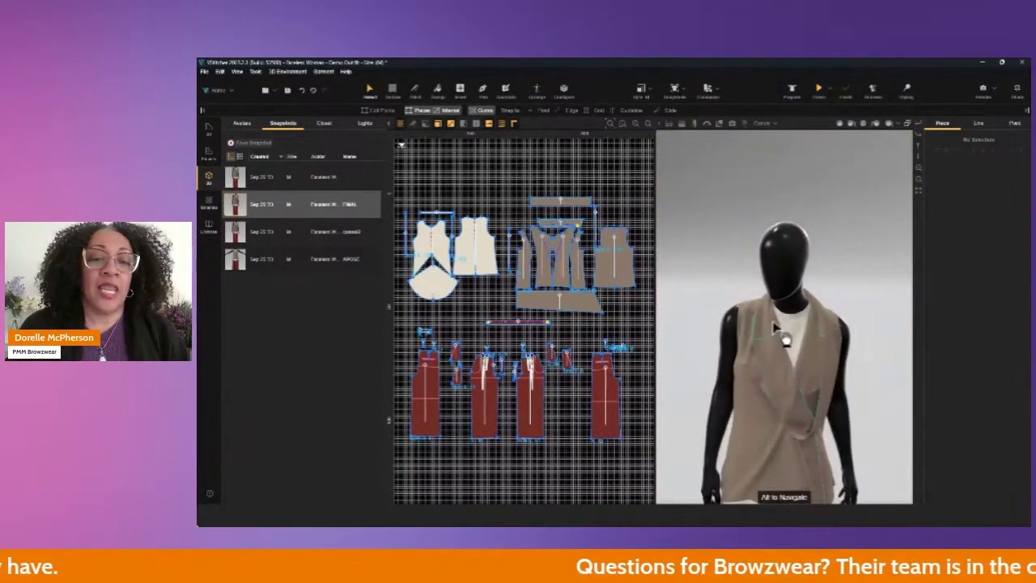
scroll(781, 357, up, 2)
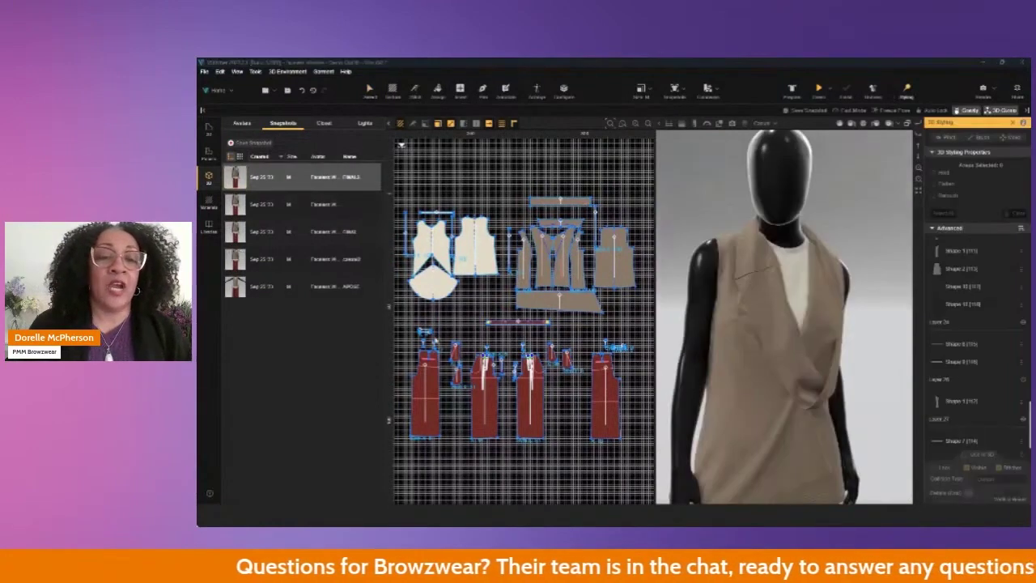
Step: Examine the collar, gathered wrap and overall drape of the outfit in the FINAL2 snapshot
scroll(858, 208, up, 4)
scroll(860, 214, down, 6)
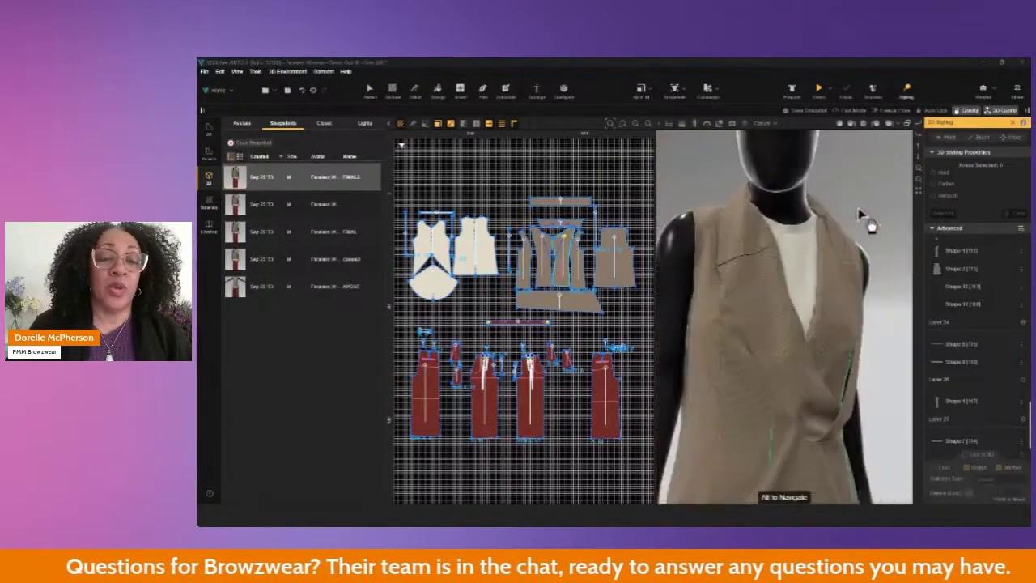
scroll(860, 201, up, 2)
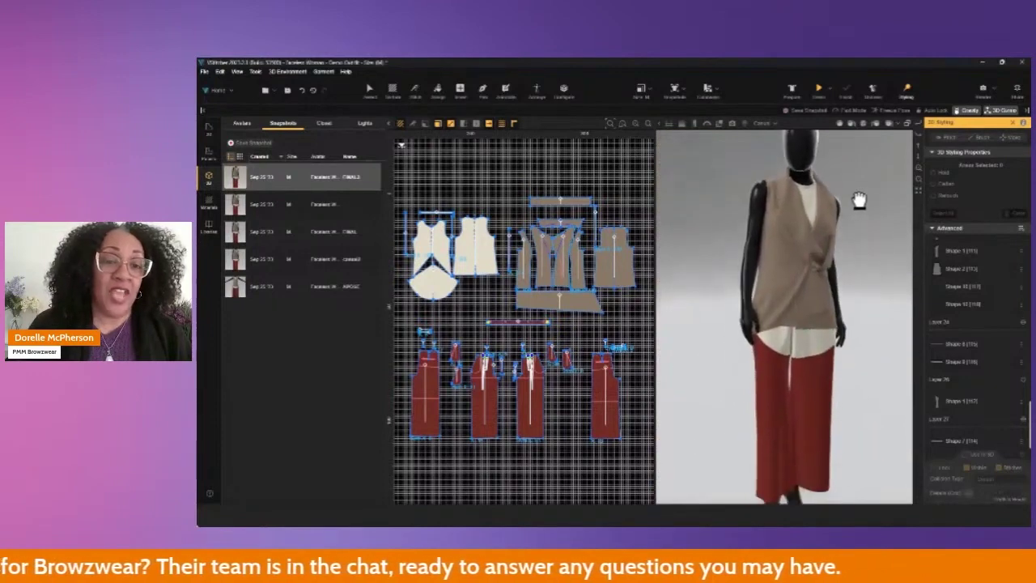
scroll(850, 435, up, 5)
middle_drag(849, 434, 878, 448)
middle_drag(781, 199, 757, 364)
scroll(772, 444, down, 5)
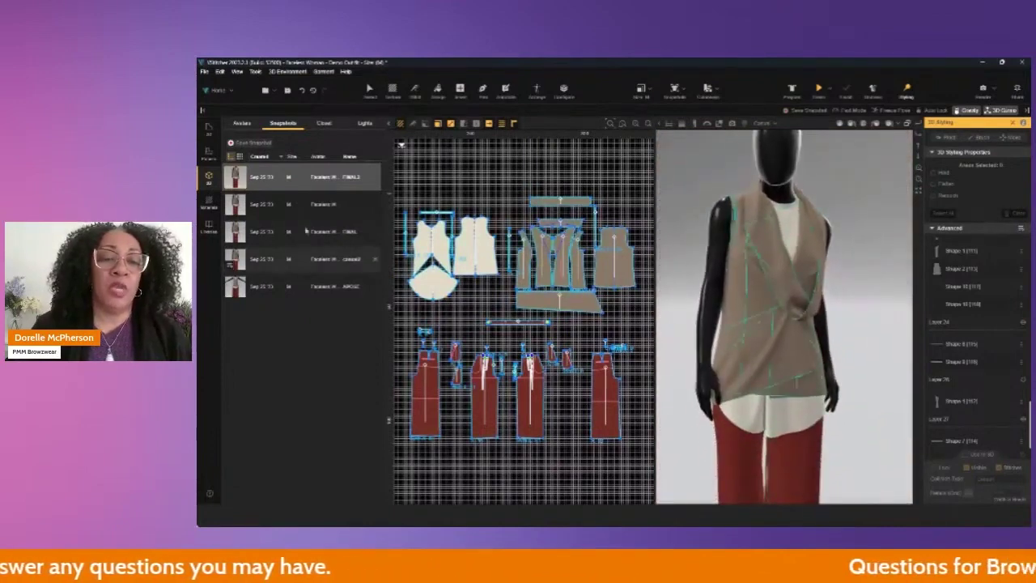
Step: Select the red trouser fabric among the garment's materials and apply its second preset on the trousers
click(209, 200)
click(317, 186)
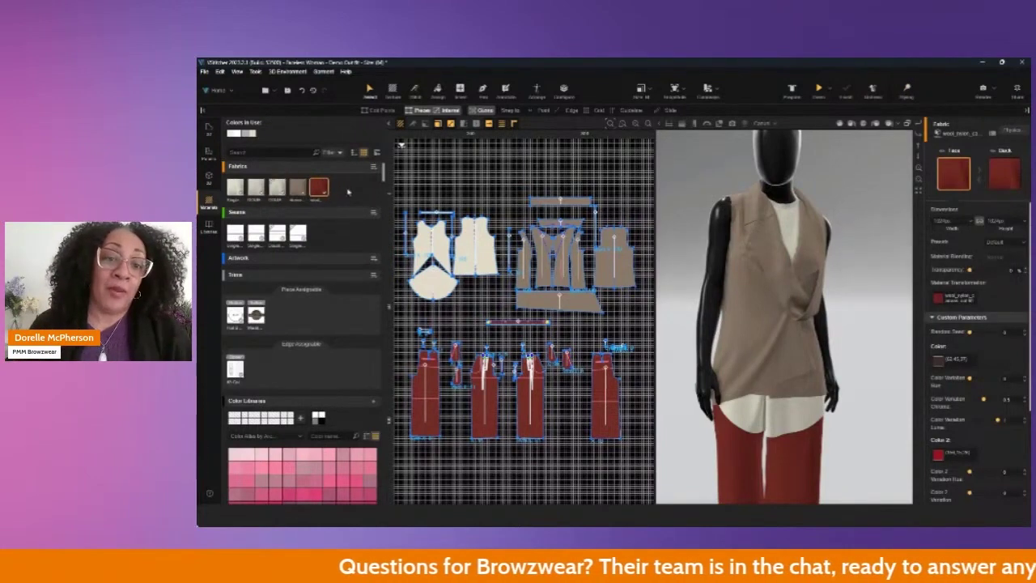
click(1013, 243)
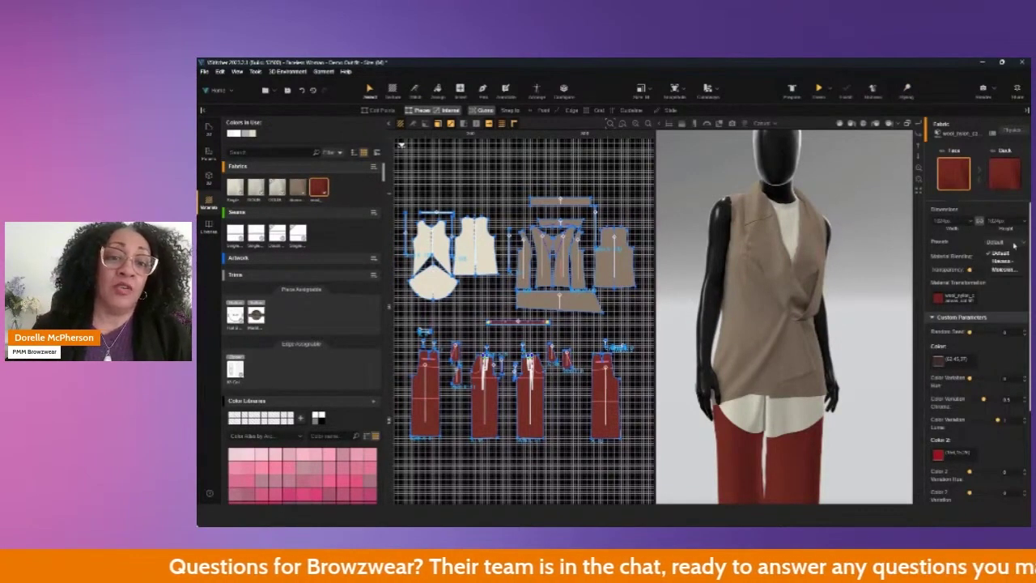
click(1011, 264)
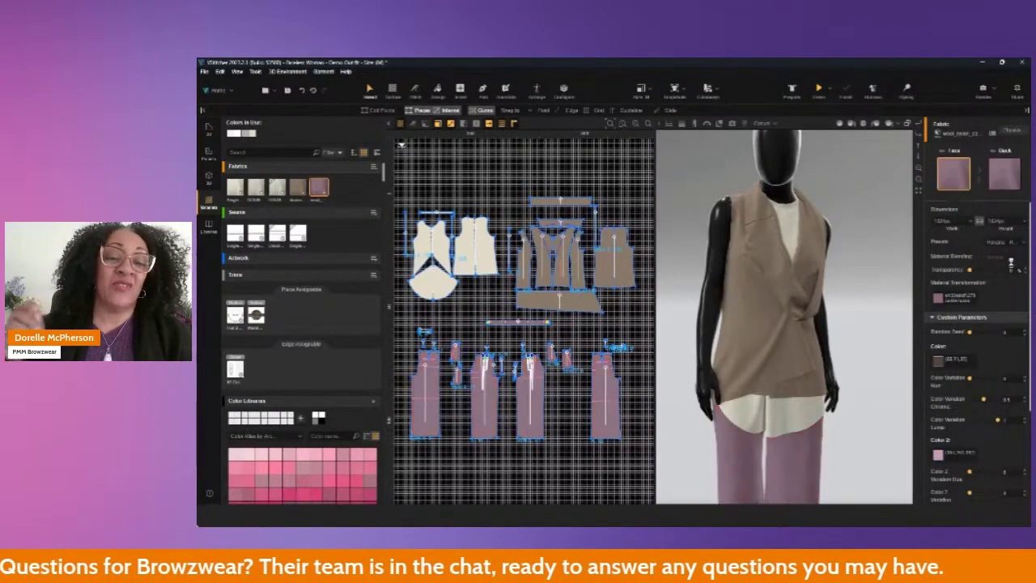
middle_drag(860, 425, 861, 271)
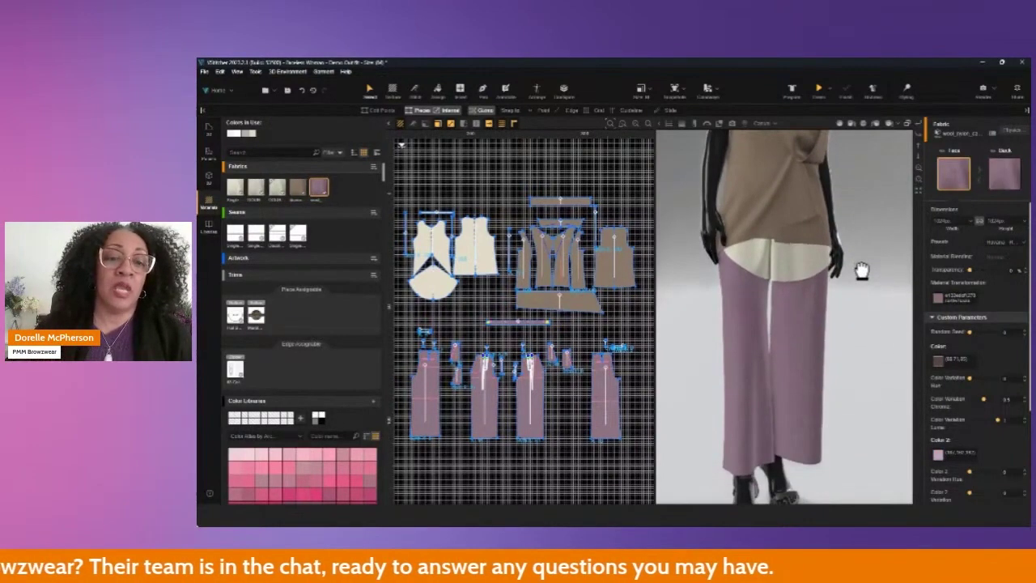
Step: Switch the trouser fabric to its third preset and check the weave on the avatar up close
click(1009, 242)
click(998, 269)
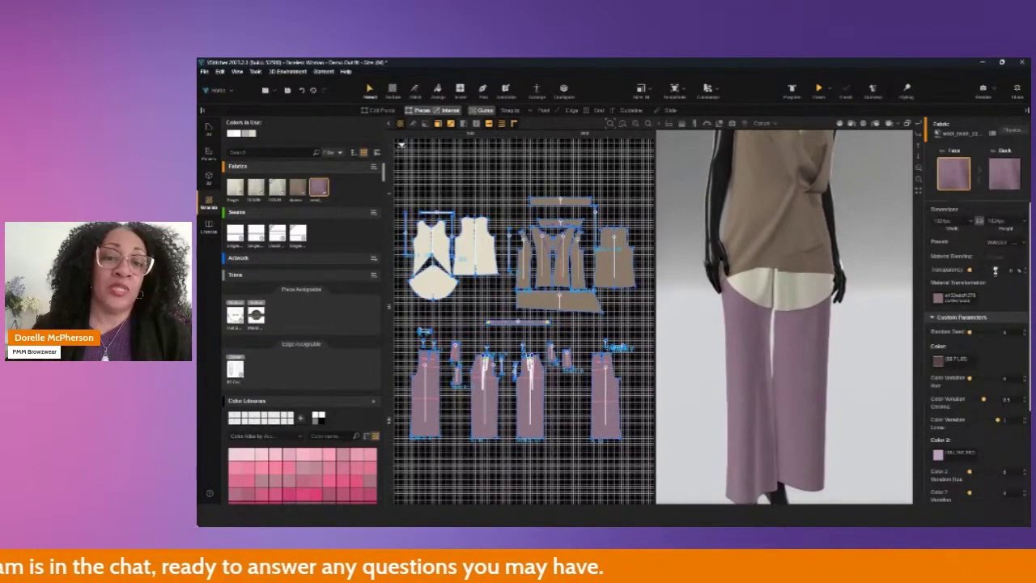
scroll(872, 341, up, 3)
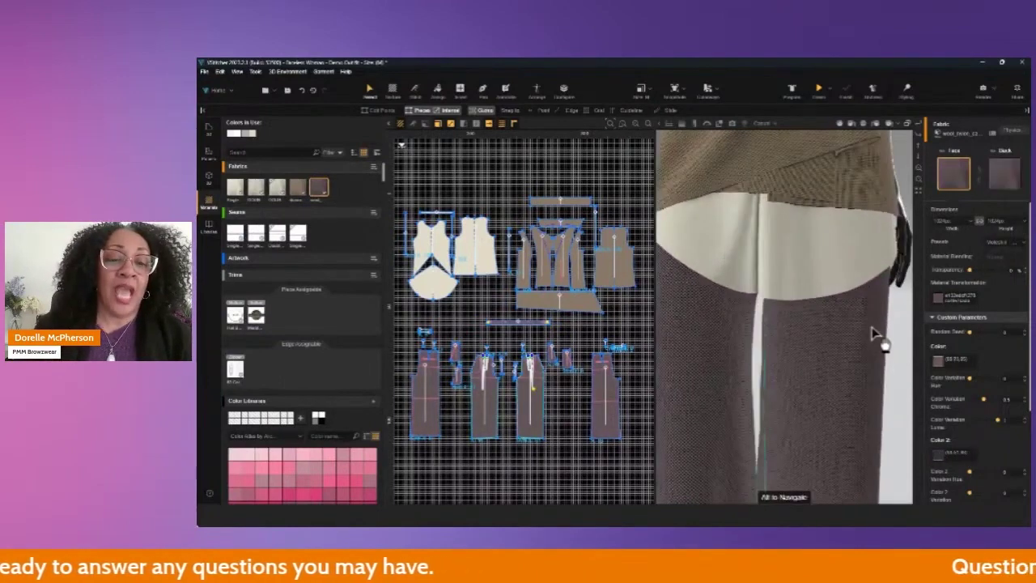
scroll(877, 333, down, 2)
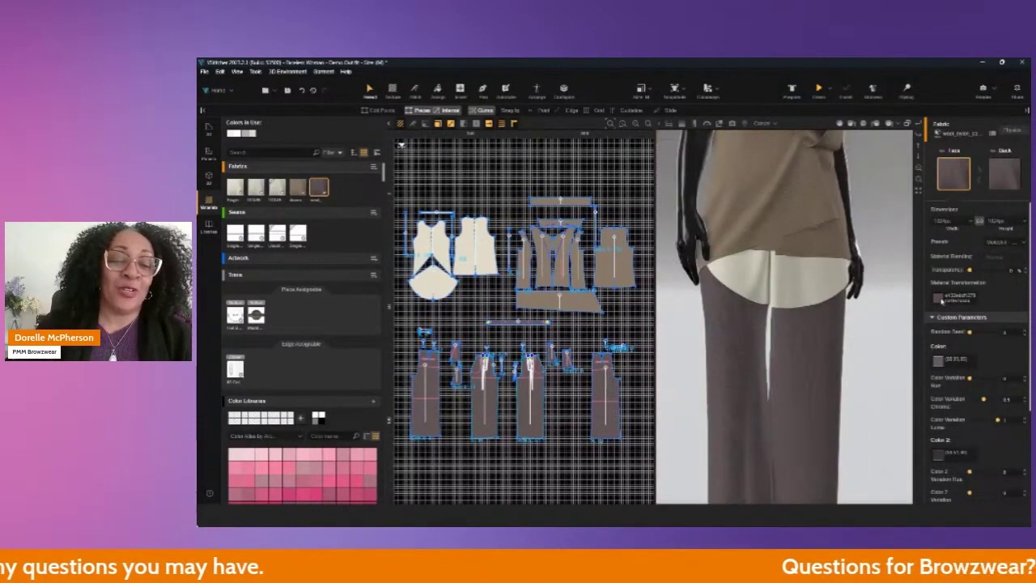
click(939, 299)
click(1005, 296)
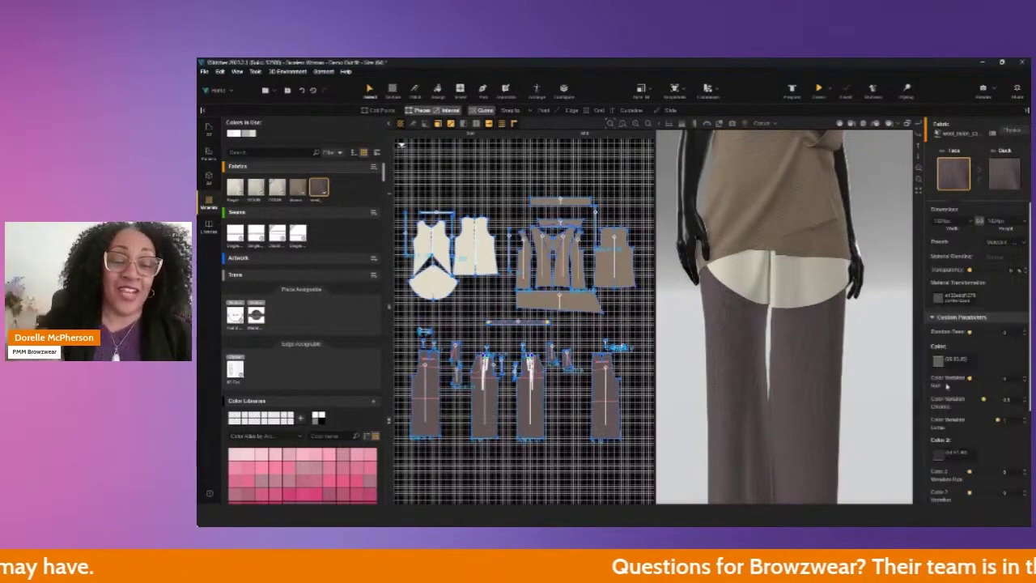
Step: Change the first custom color of the trouser fabric to a near-black shade
scroll(946, 385, down, 3)
click(938, 230)
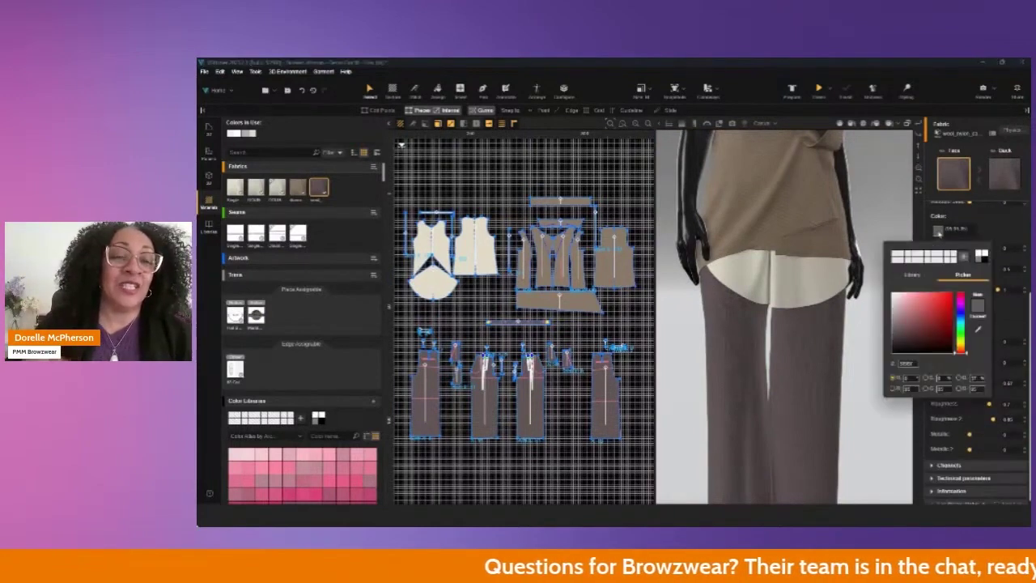
click(900, 351)
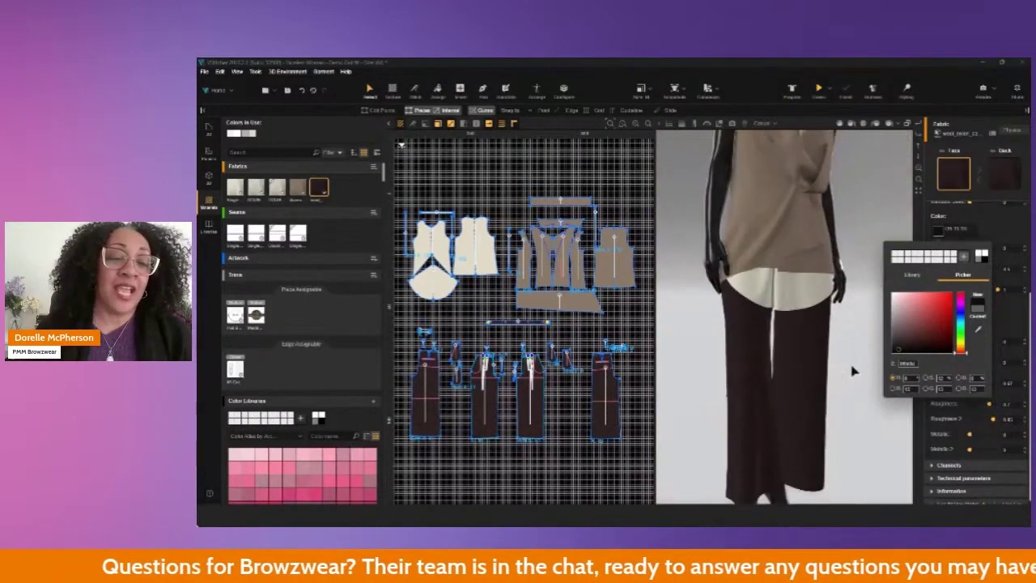
click(986, 231)
Step: Change Color 2 of the trouser fabric to a dark brown and check the trousers up close
click(939, 323)
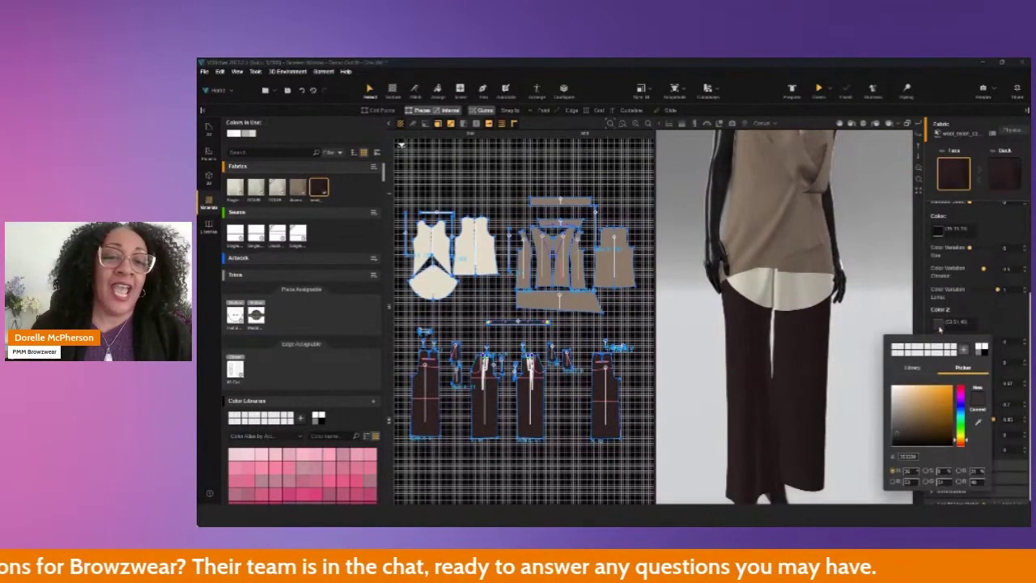
click(924, 423)
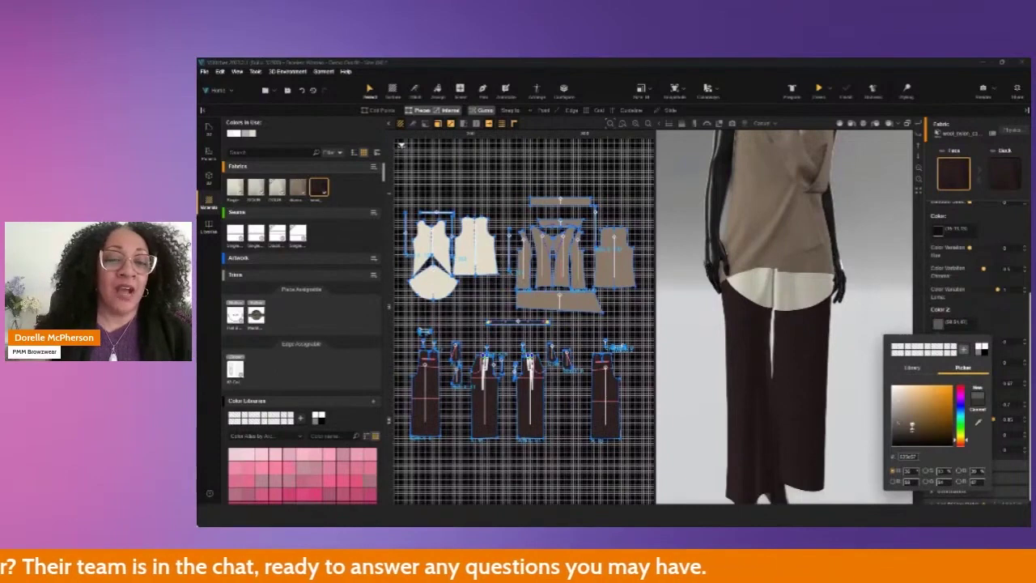
click(927, 423)
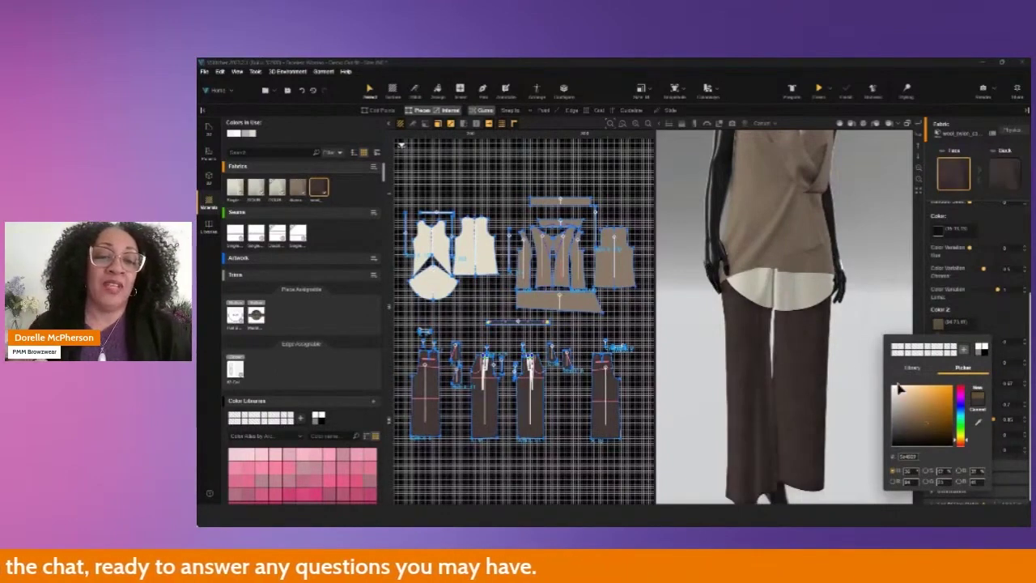
scroll(845, 395, up, 5)
scroll(857, 402, down, 5)
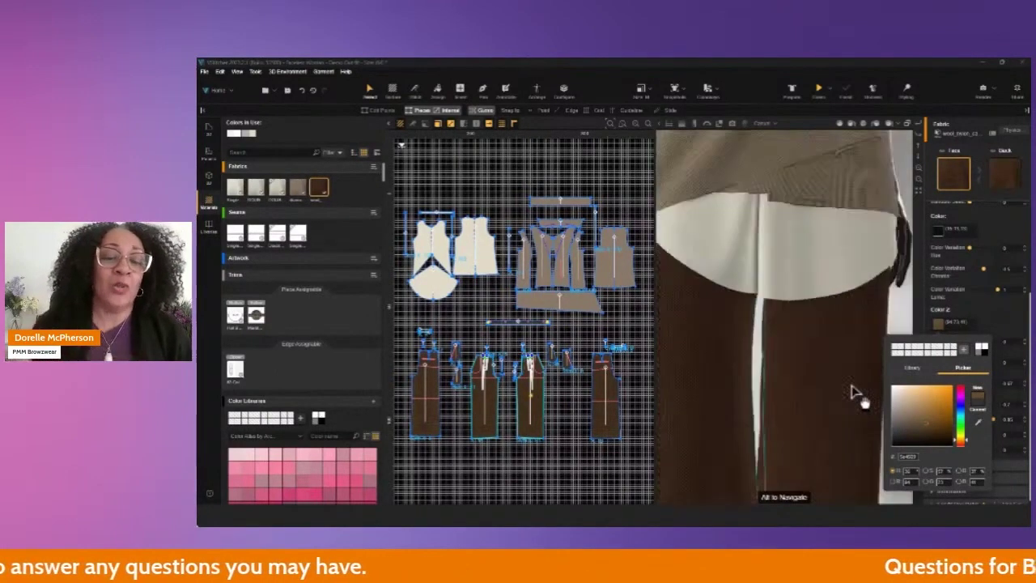
click(998, 225)
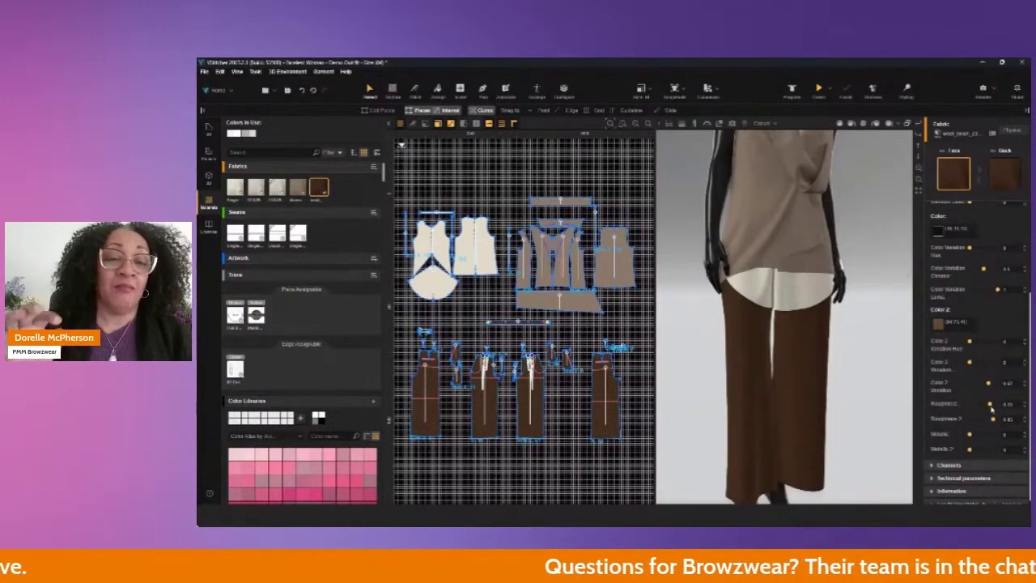
Step: Set the trouser fabric's Roughness to 0.75 and check the surface on the avatar
drag(997, 406, 1006, 407)
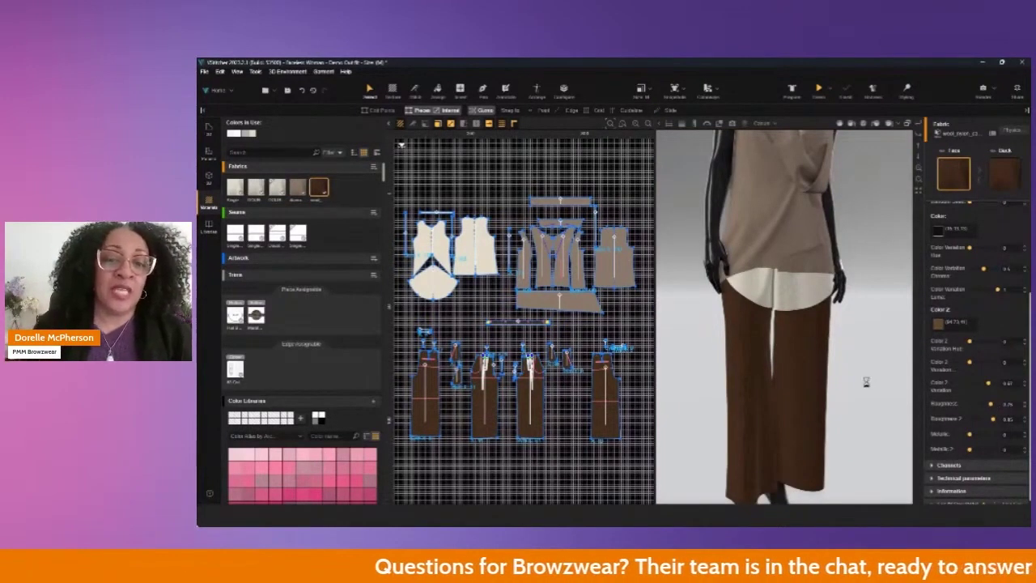
scroll(862, 374, up, 5)
scroll(865, 379, down, 4)
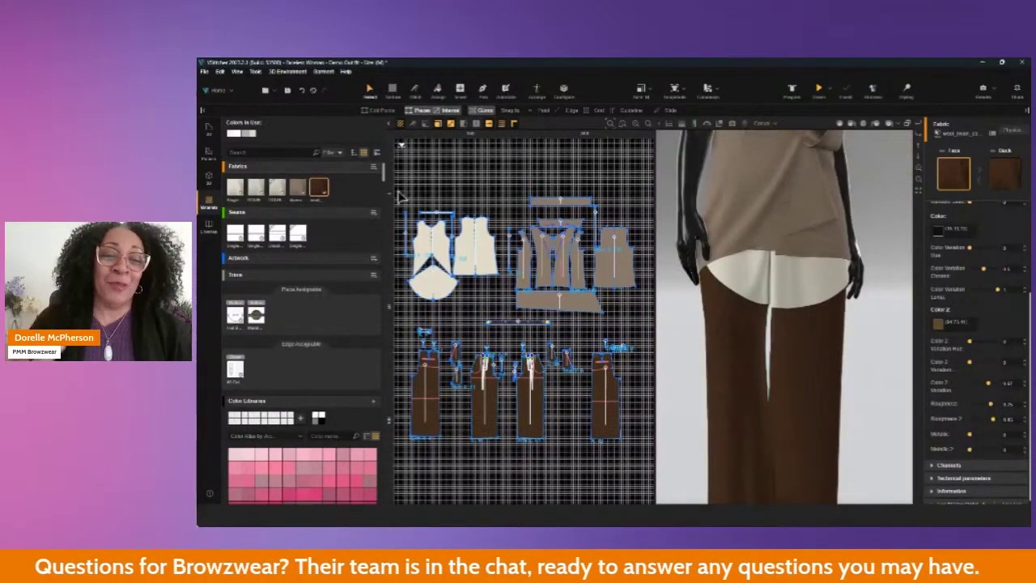
Step: Change Color 3 of the vest fabric to a dark muted purple
click(298, 187)
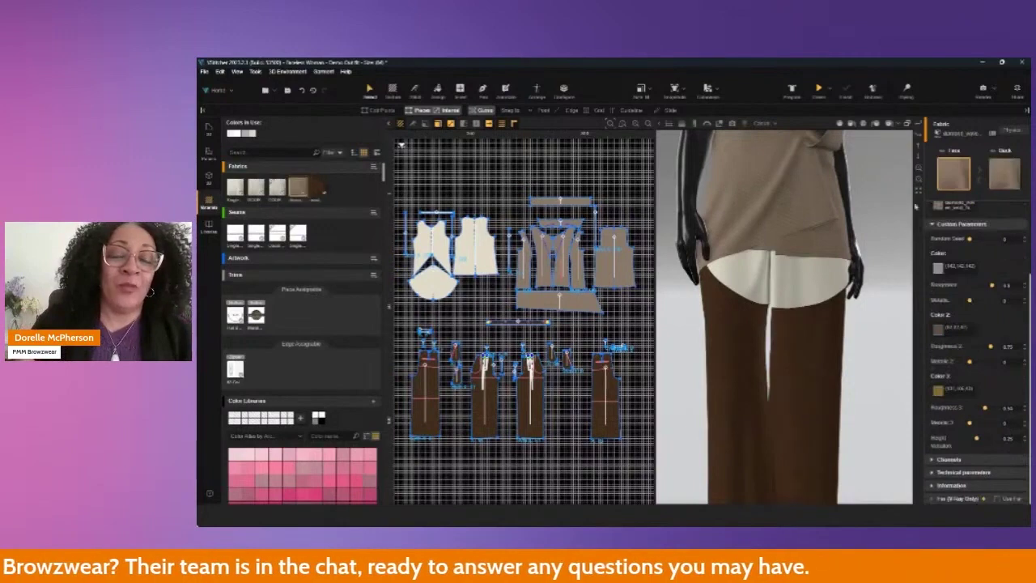
scroll(858, 179, down, 5)
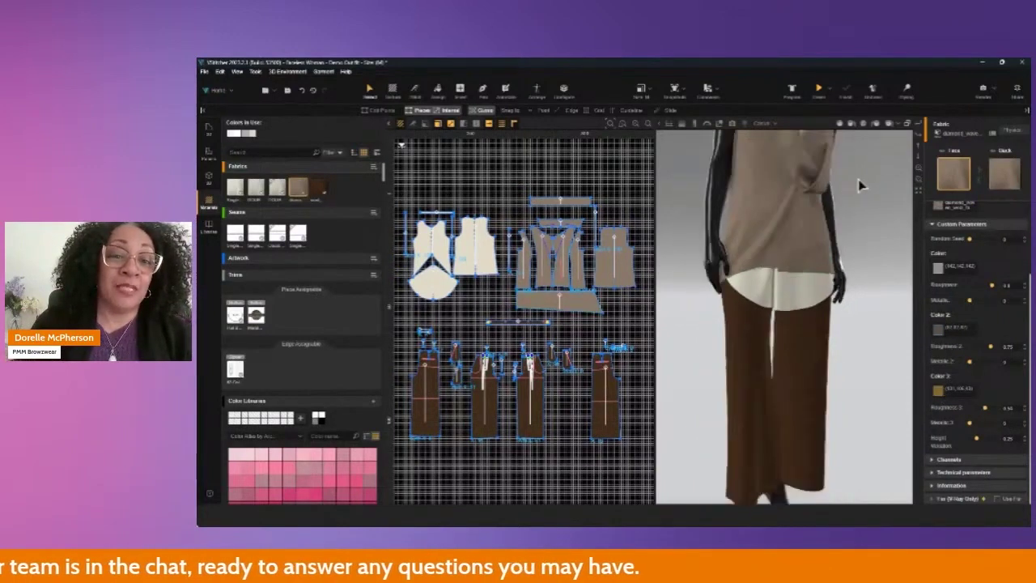
scroll(860, 330, up, 2)
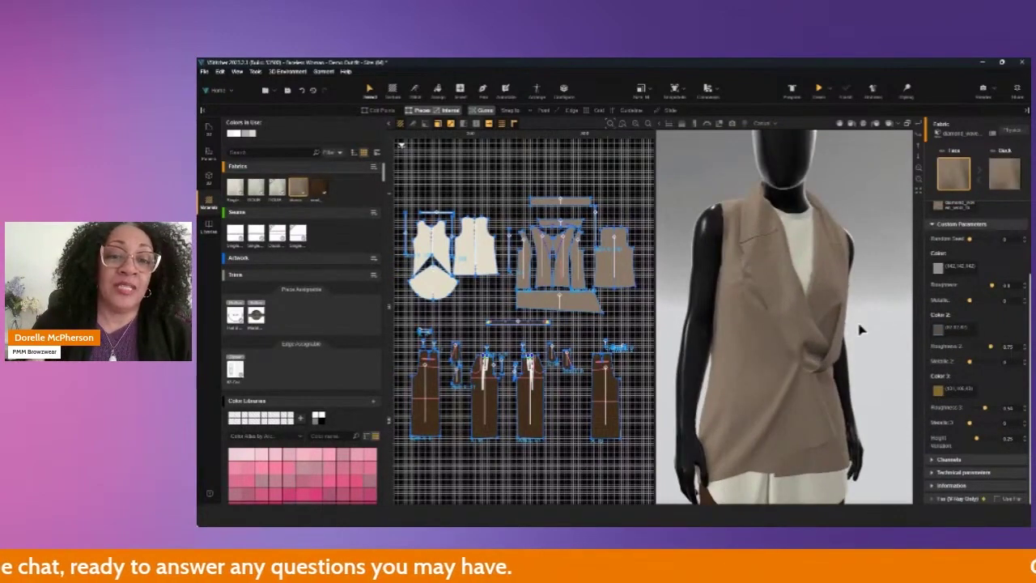
click(938, 391)
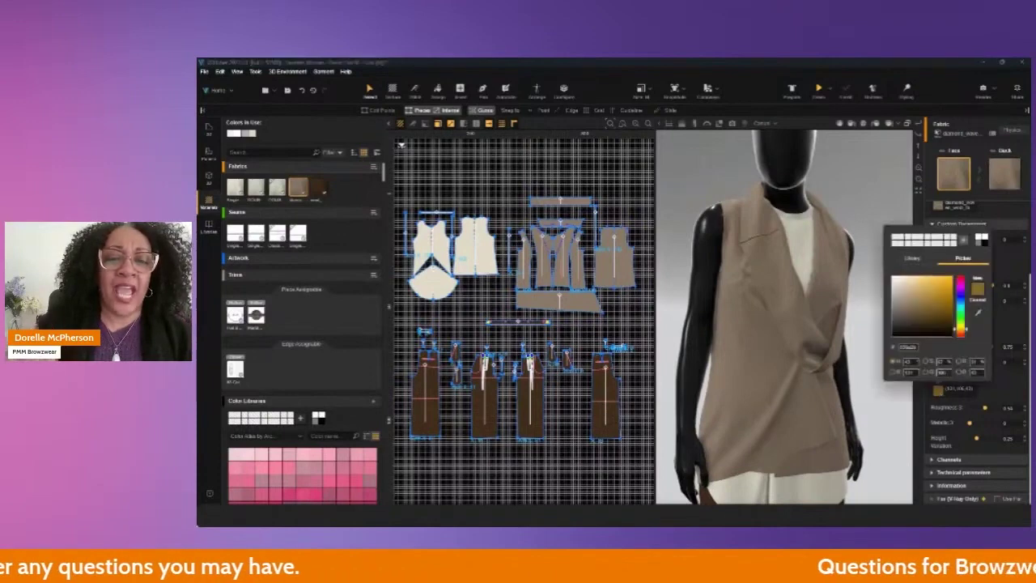
click(902, 321)
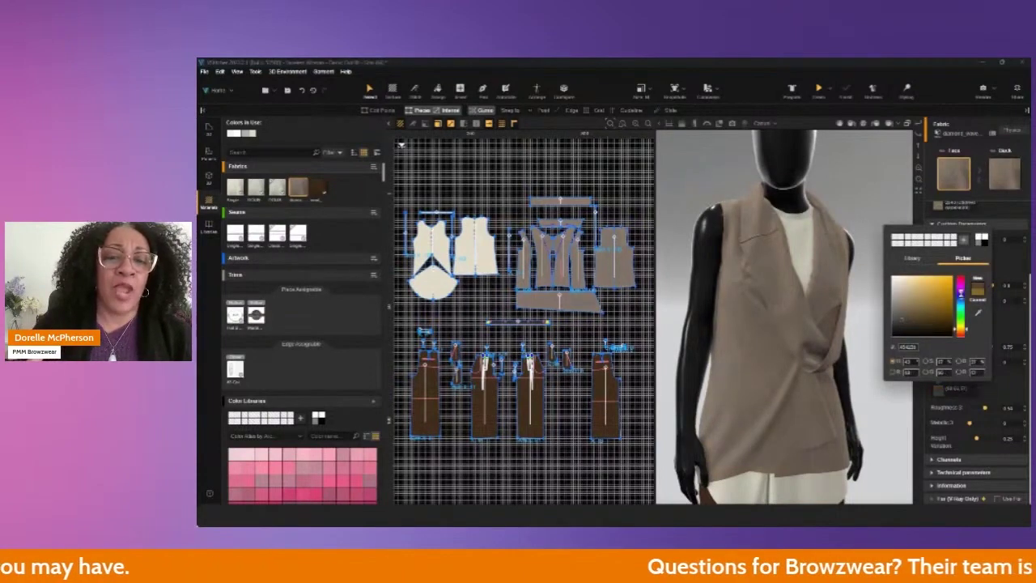
click(960, 292)
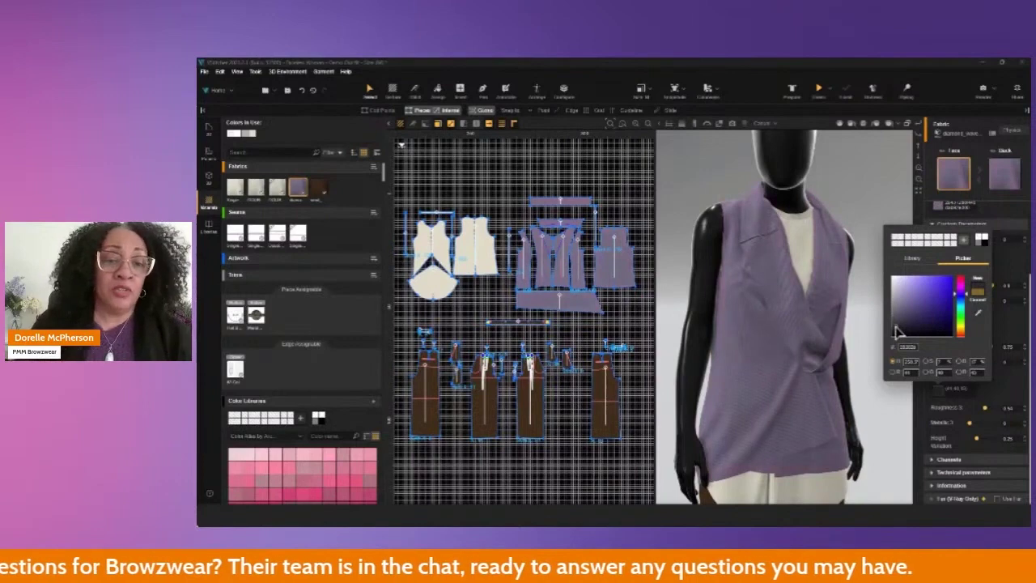
click(1011, 260)
Step: Change Color 2 of the vest fabric to light gray and its first custom color to near-black
click(939, 331)
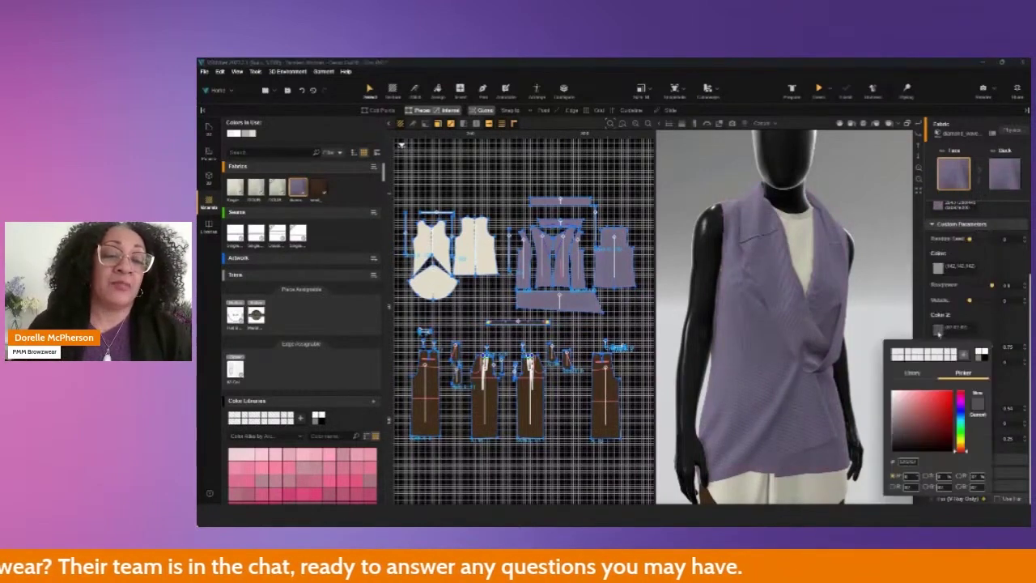
click(892, 404)
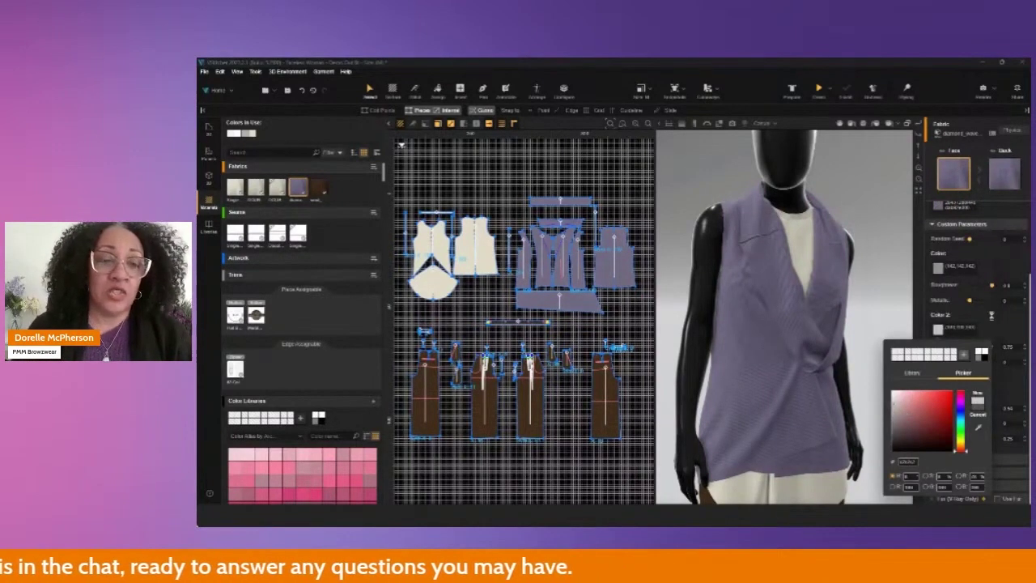
click(994, 322)
click(938, 268)
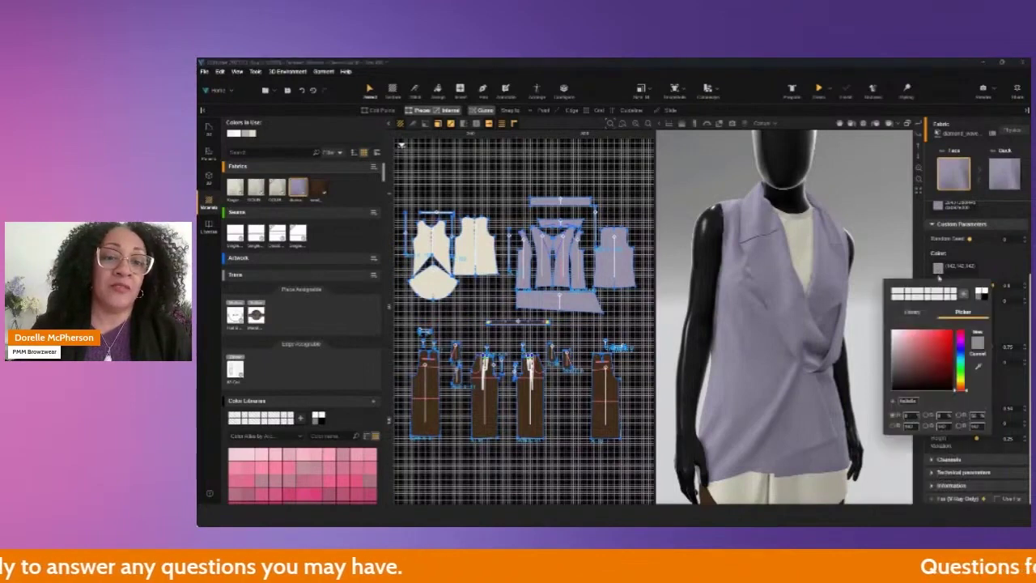
click(921, 387)
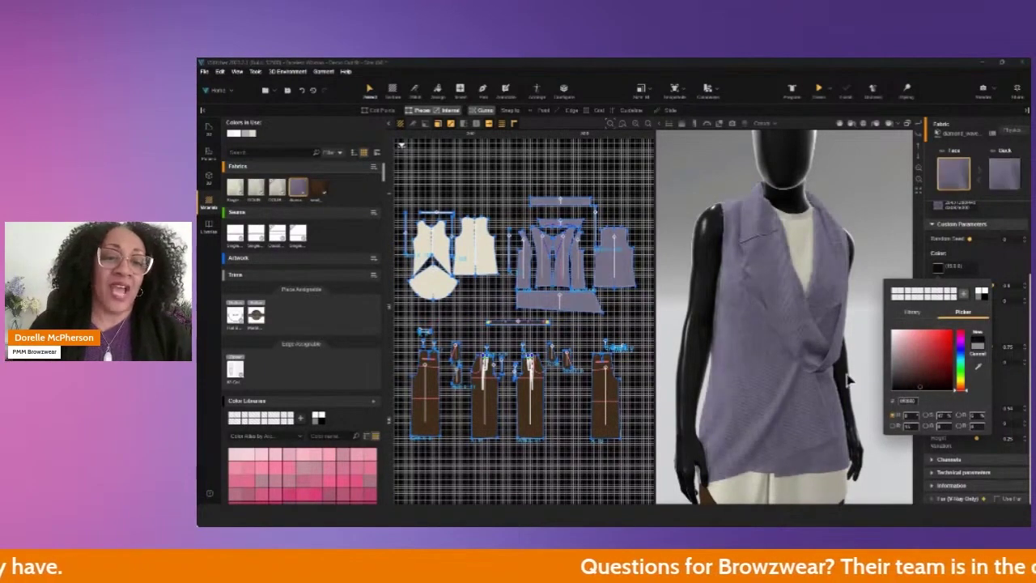
click(1011, 268)
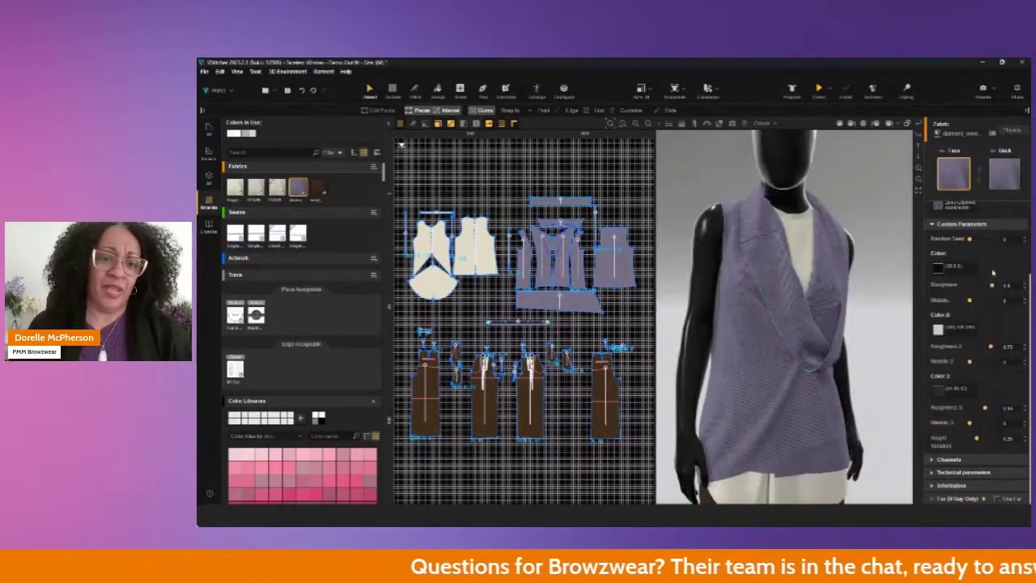
Step: Raise the vest fabric's Metallic 3, set its Height Variation to 0.5, and inspect the knit on the avatar up close
scroll(827, 410, up, 3)
middle_drag(824, 407, 850, 336)
right_drag(891, 333, 599, 334)
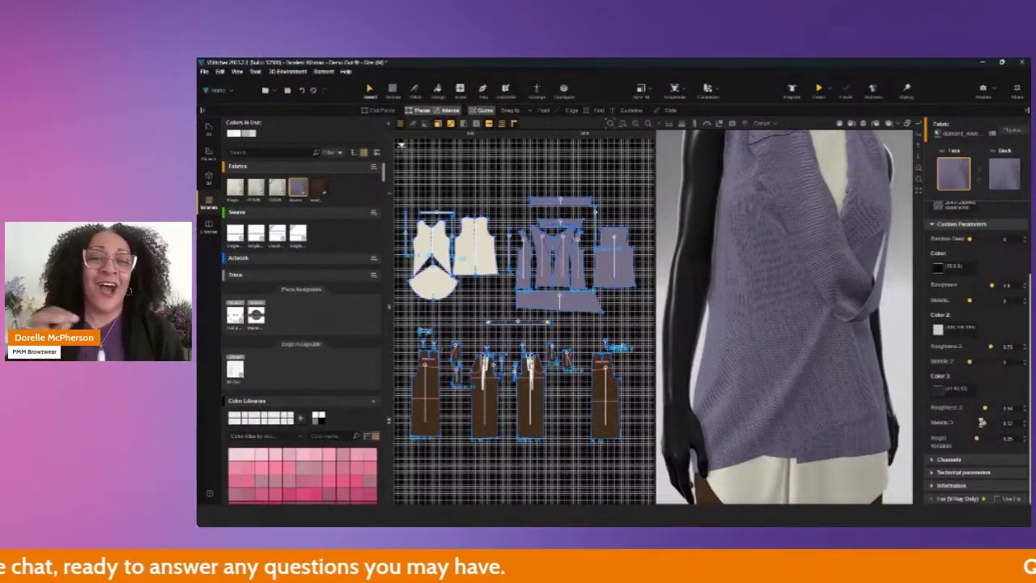
scroll(858, 332, down, 3)
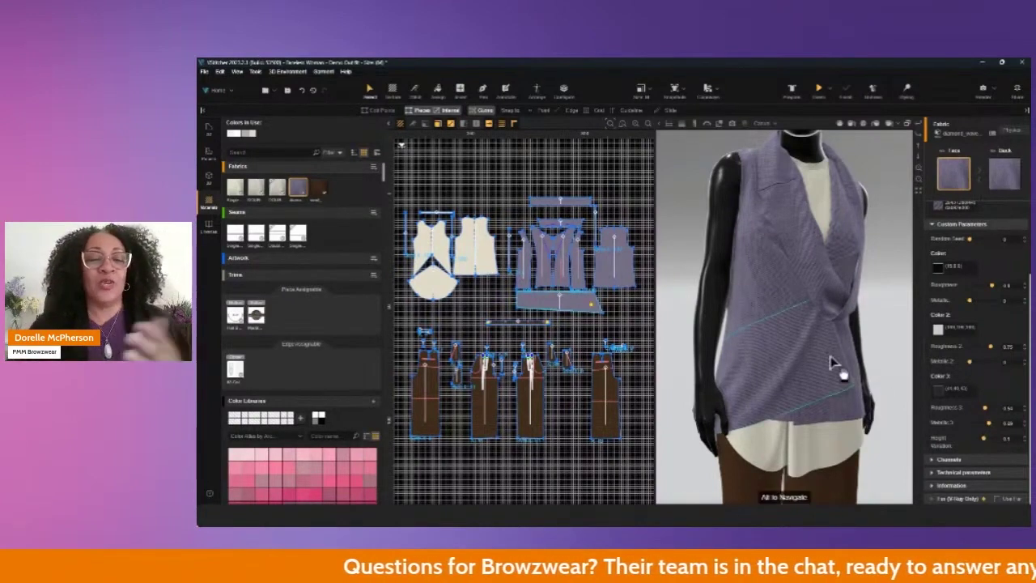
scroll(833, 364, up, 4)
scroll(831, 362, up, 4)
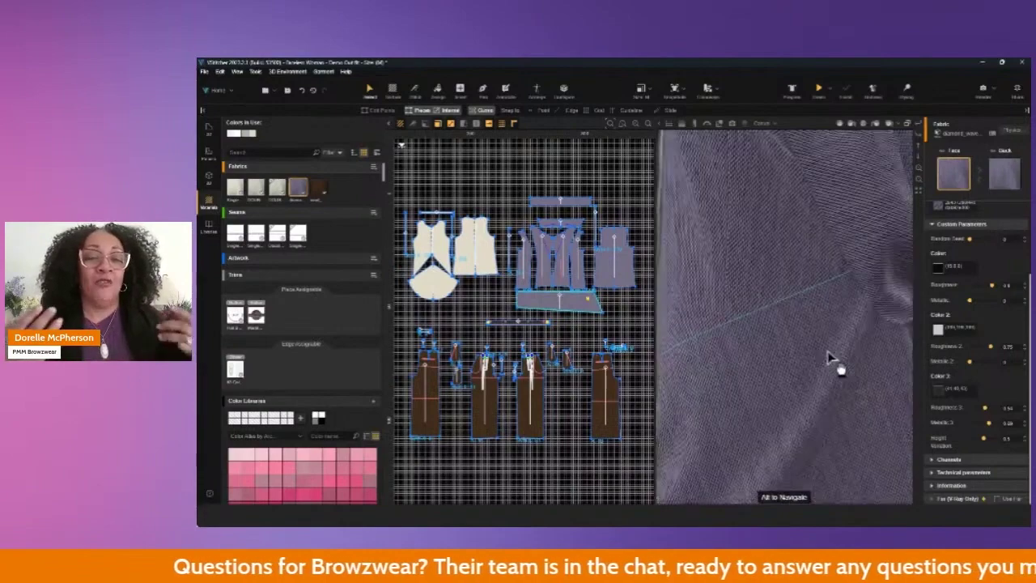
scroll(825, 323, down, 8)
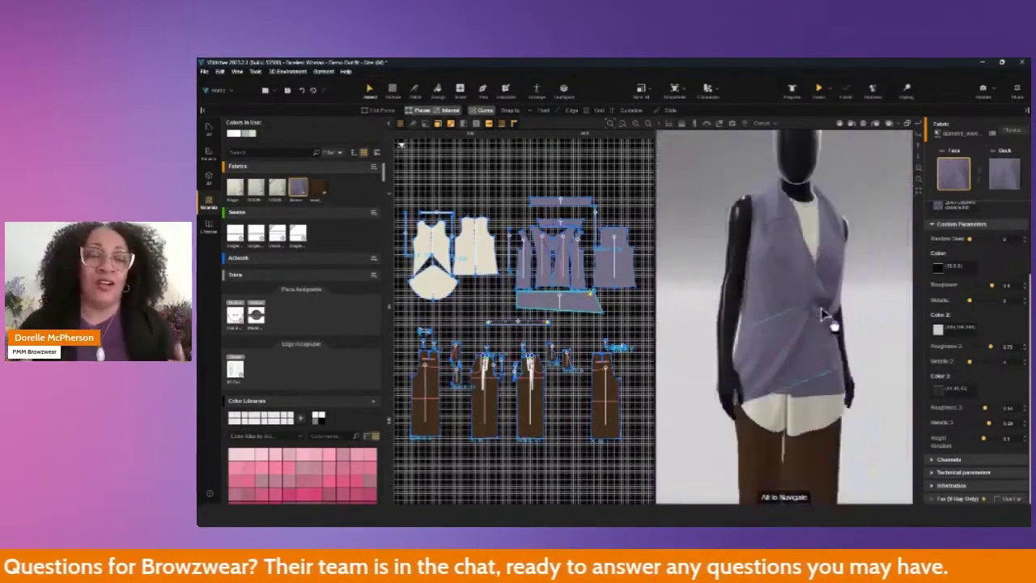
right_drag(875, 300, 725, 277)
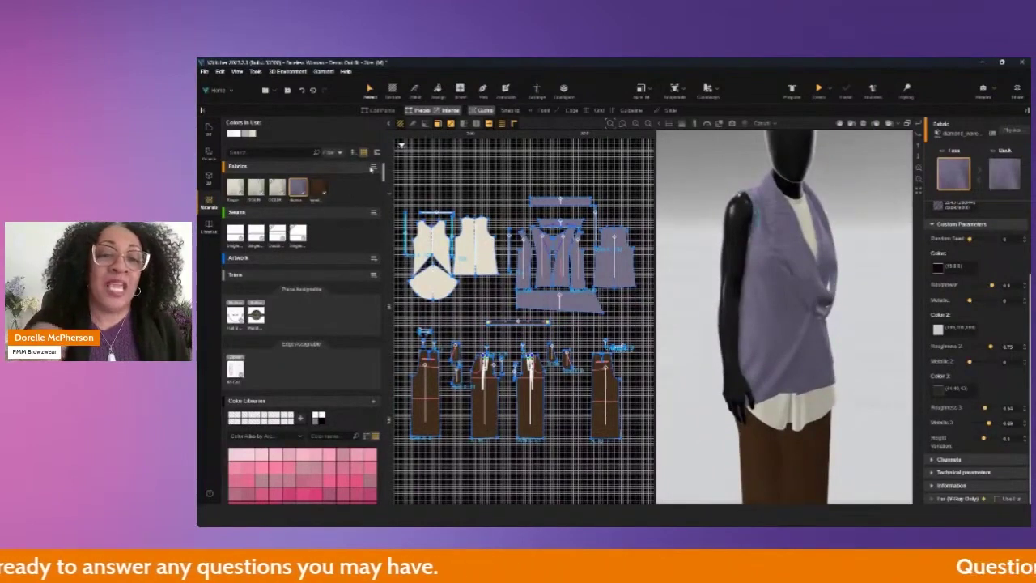
Step: Import the beading regular mesh fan fabric from the SBSAR folder in Downloads
click(373, 167)
click(386, 176)
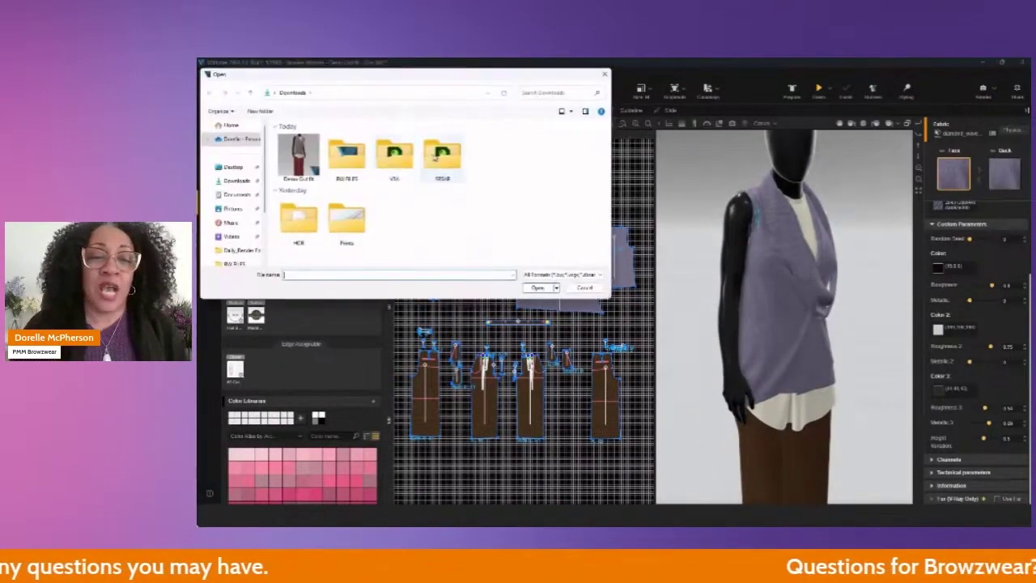
double_click(446, 156)
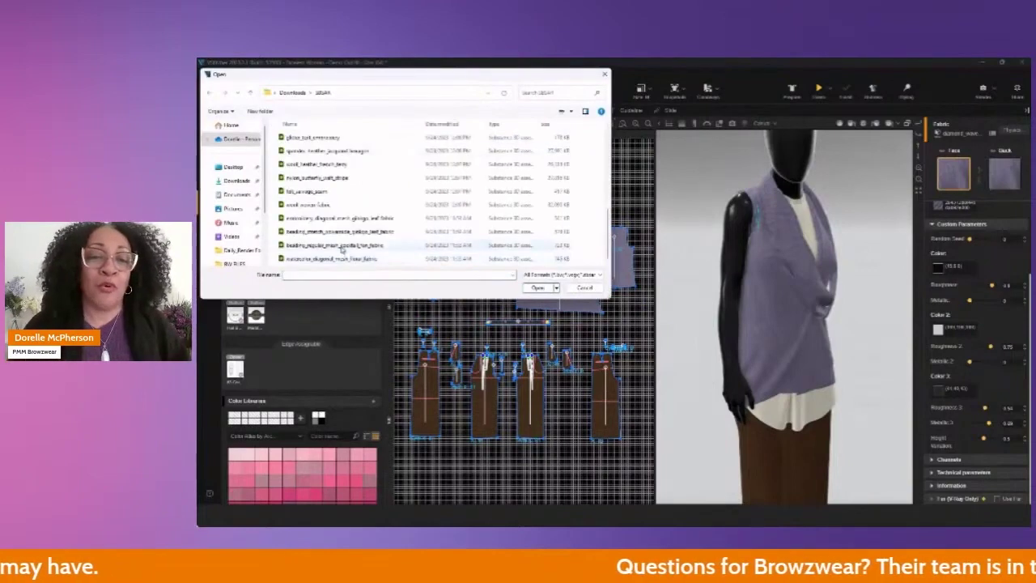
double_click(342, 256)
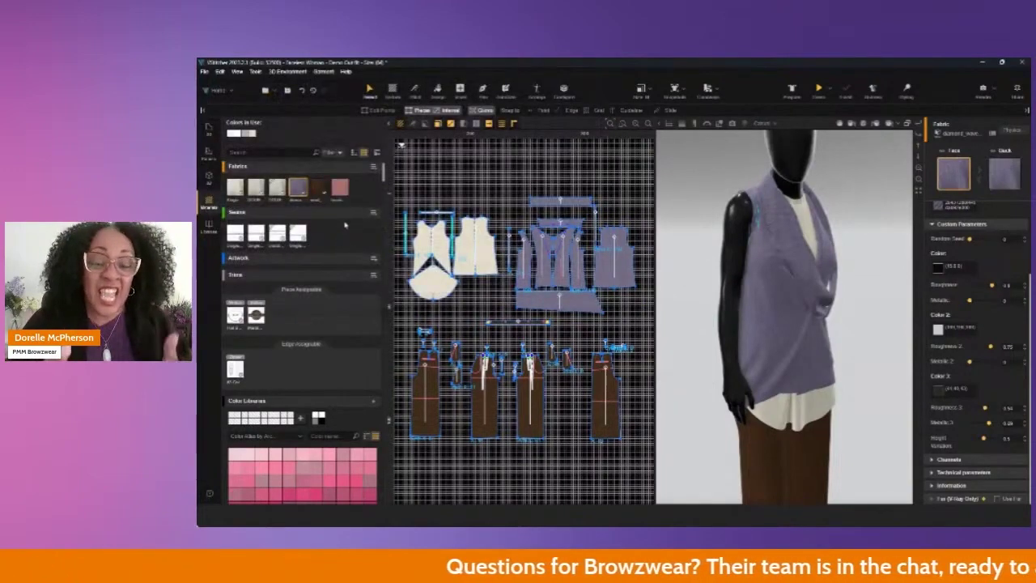
Step: Apply the imported beaded fabric to the shirt pieces and check it on the avatar
drag(339, 187, 478, 249)
scroll(869, 342, up, 3)
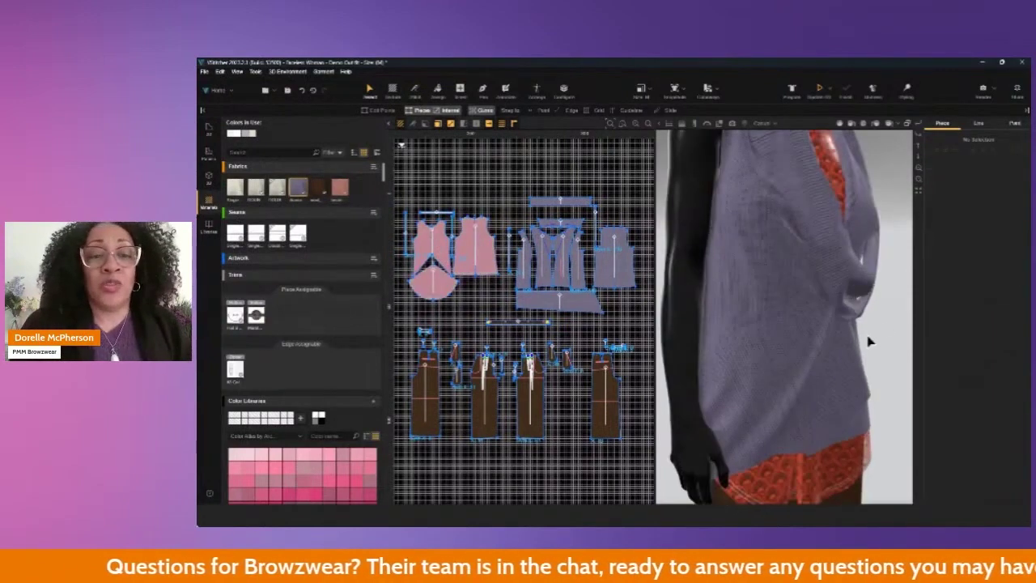
scroll(868, 342, down, 3)
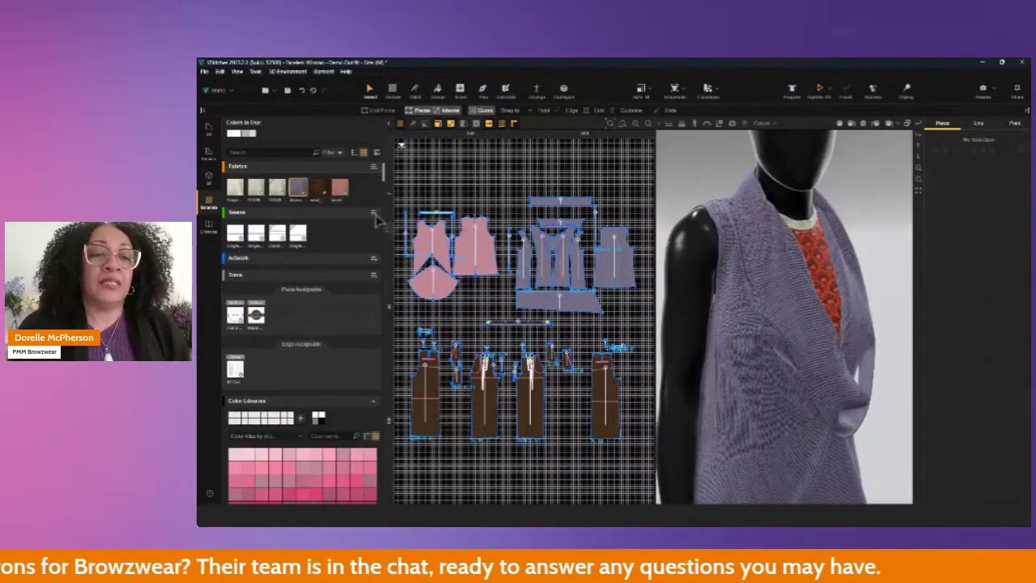
Step: Recolor the first double rib fabric with the orange-red sampled from the beaded shirt on the avatar
click(240, 186)
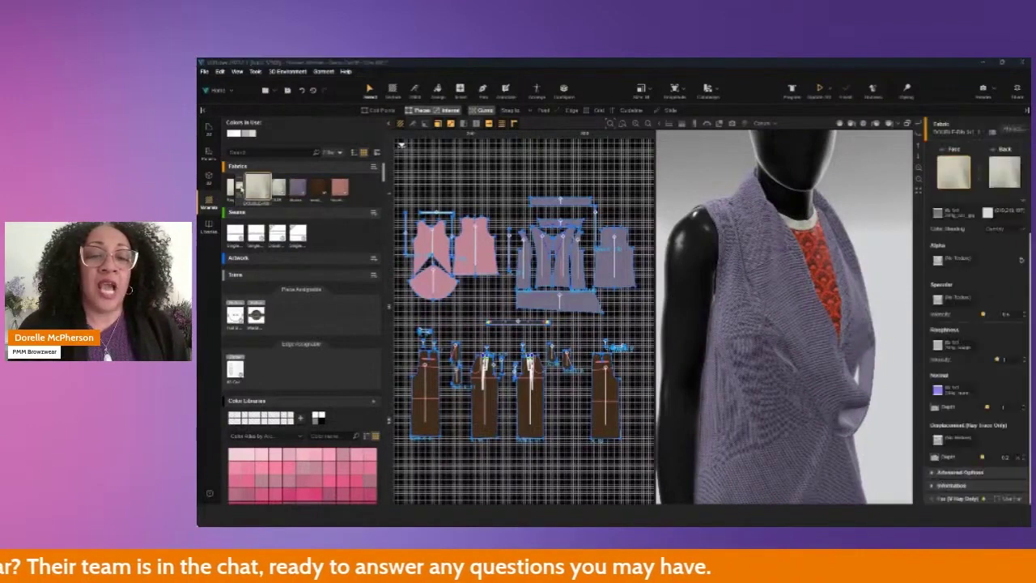
click(291, 280)
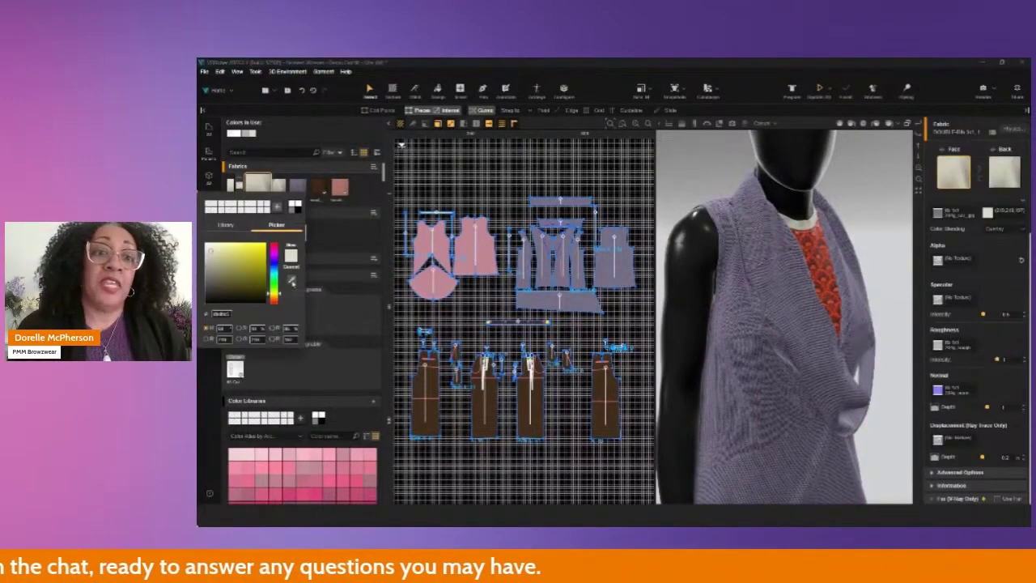
click(813, 253)
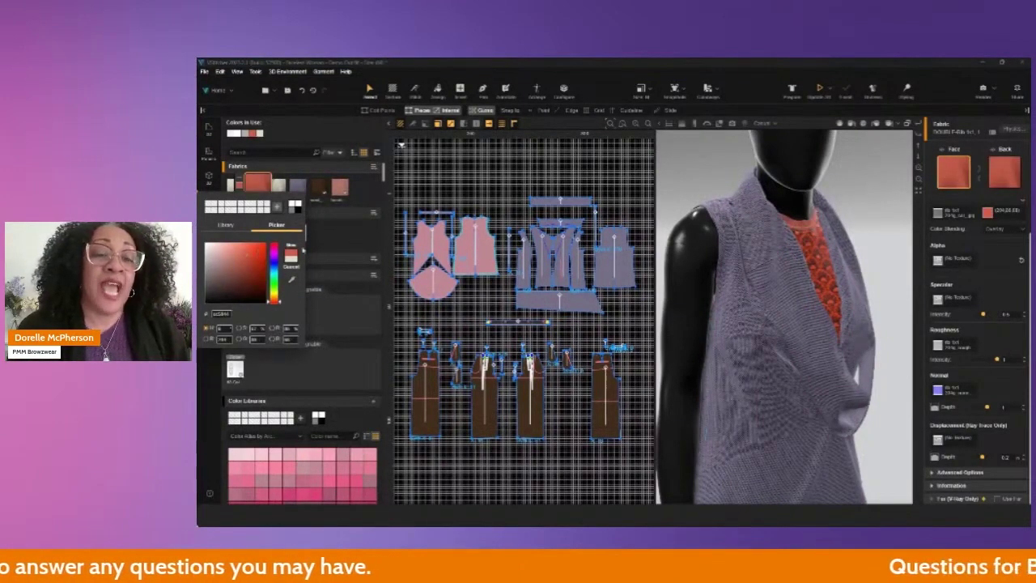
click(344, 239)
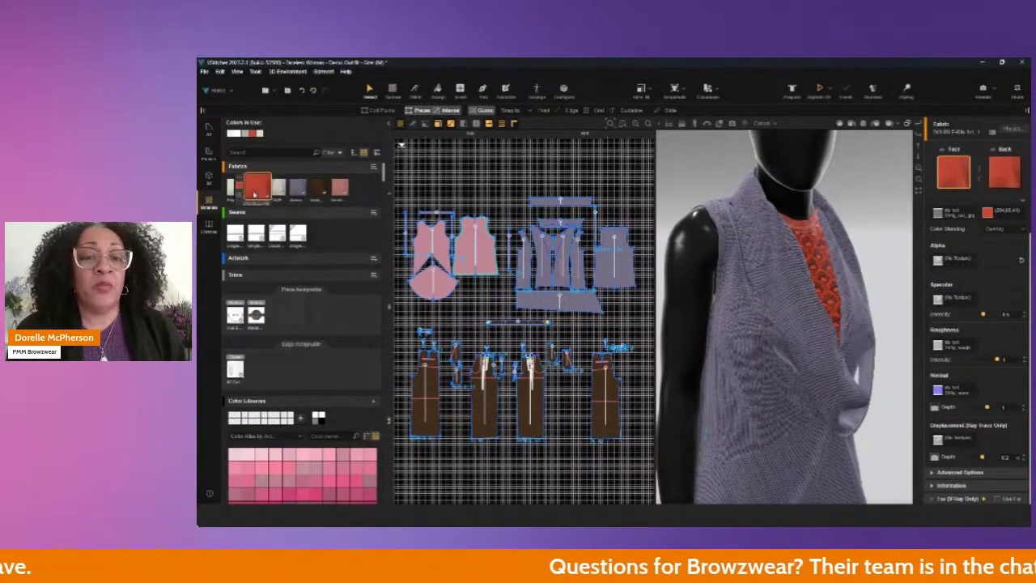
Step: Add the rib fabric's red to the color swatches and apply it to the neighbouring rib fabric
click(257, 186)
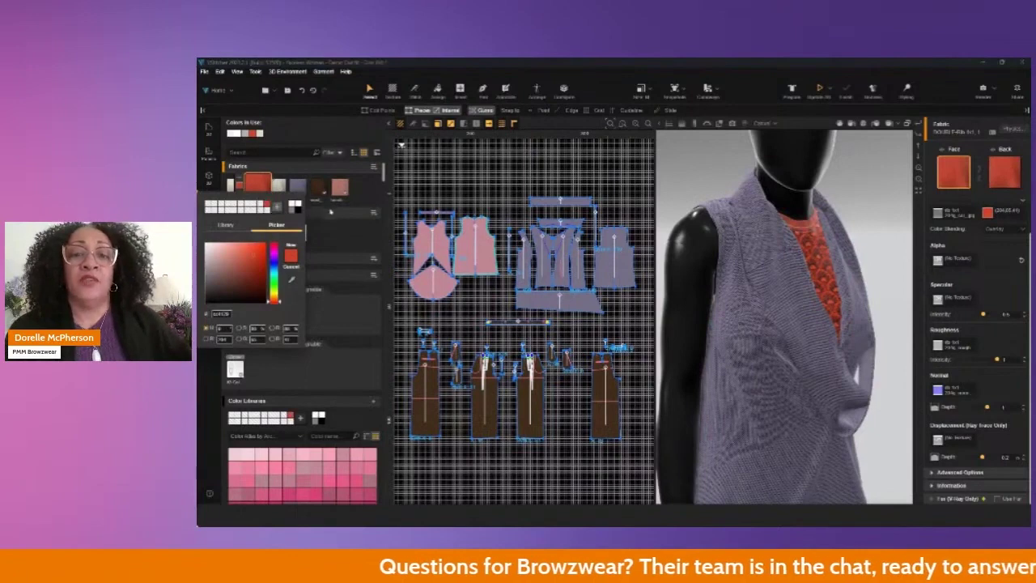
click(278, 186)
click(261, 187)
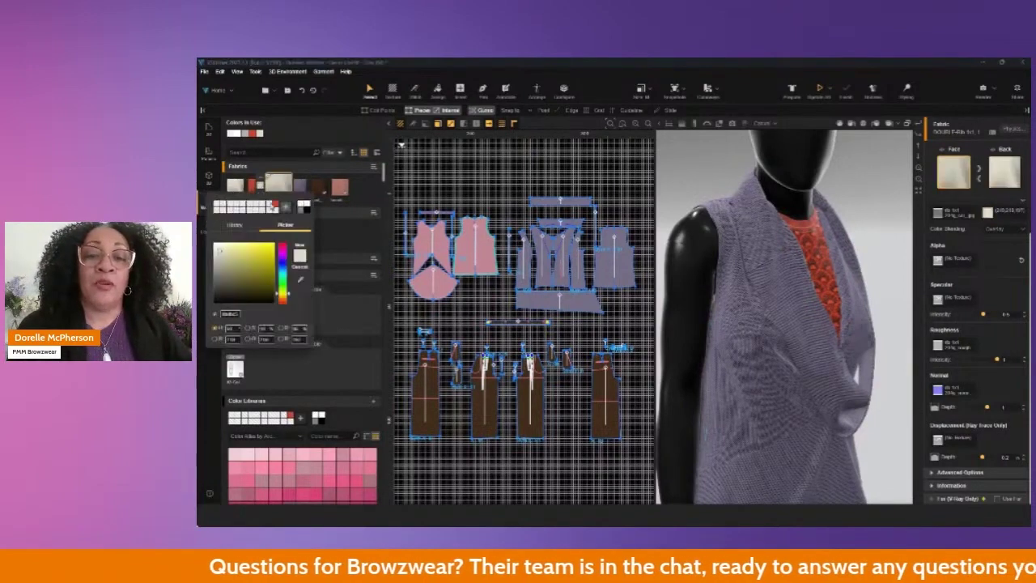
click(275, 206)
click(340, 231)
click(458, 193)
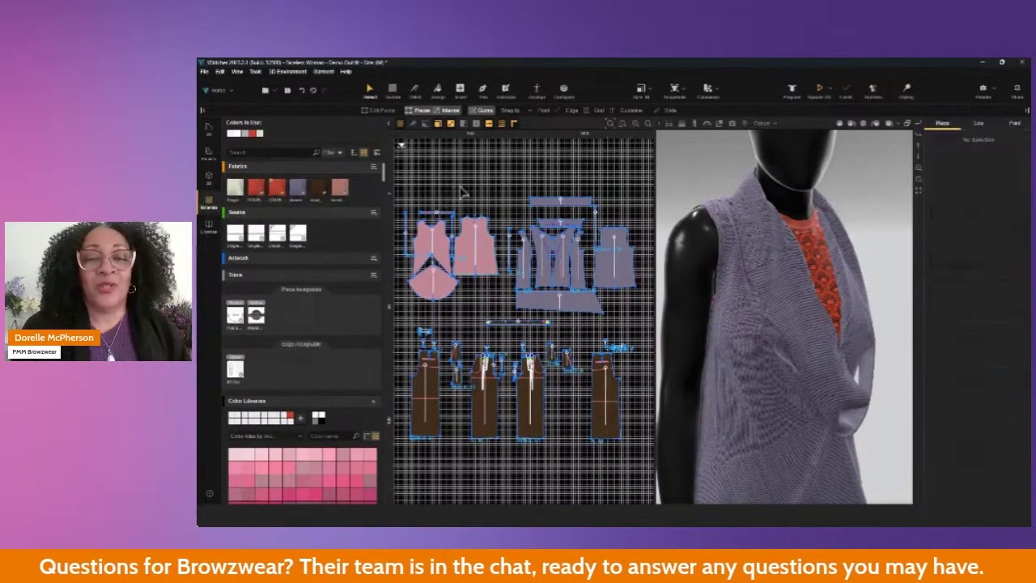
Step: Change the Mesh Color of the beaded shirt fabric to a muted blue-purple
scroll(862, 230, down, 3)
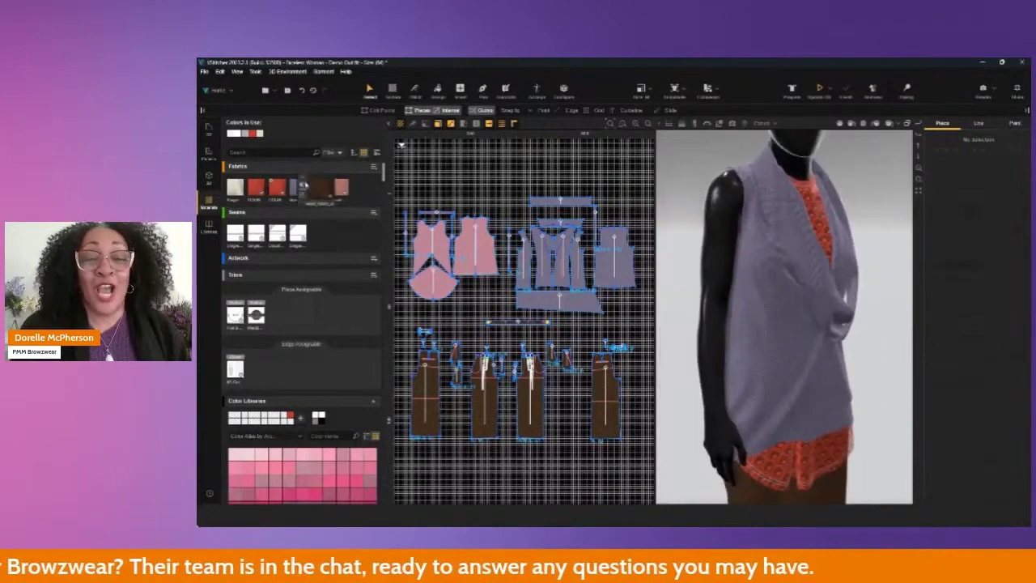
click(341, 186)
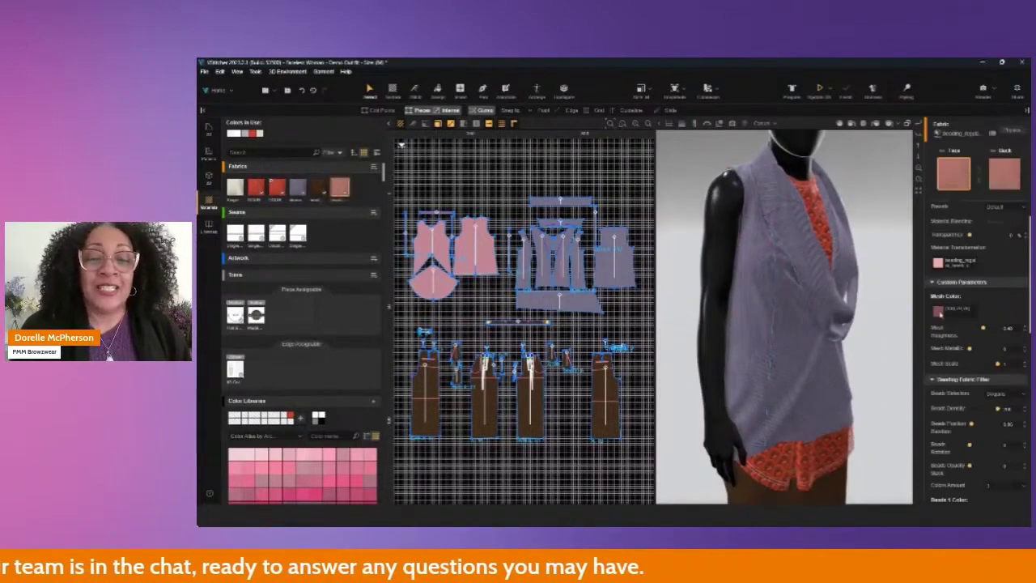
click(938, 311)
click(961, 399)
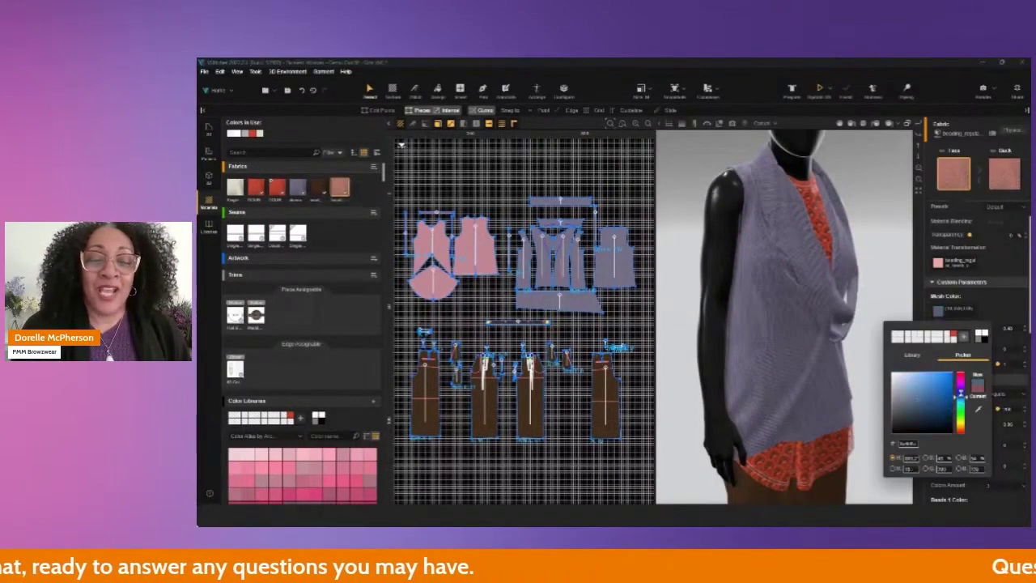
click(960, 390)
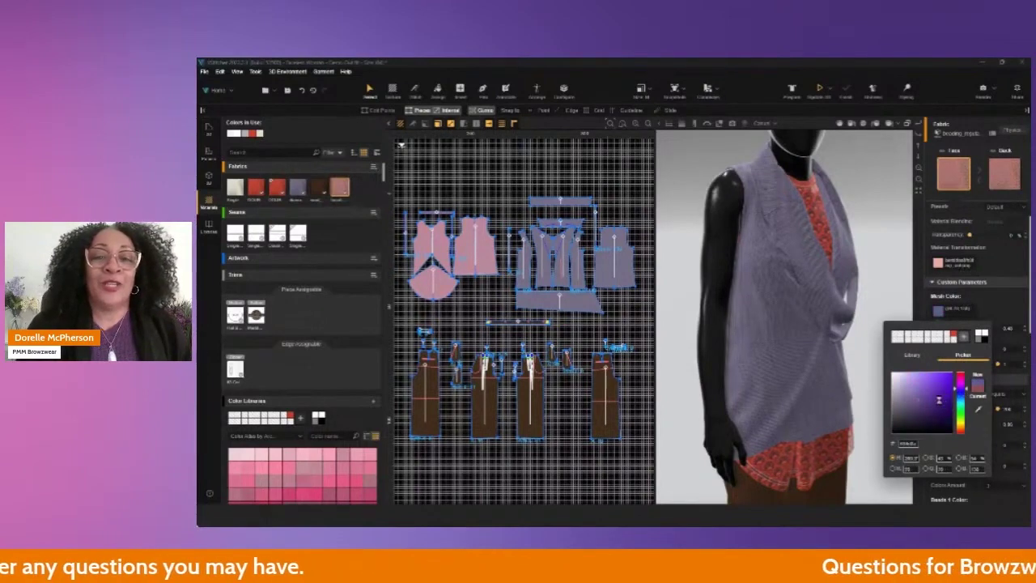
click(994, 304)
Step: Change the Beads 1 Color of the shirt fabric to purple and inspect the beading on the avatar up close
scroll(975, 324, down, 3)
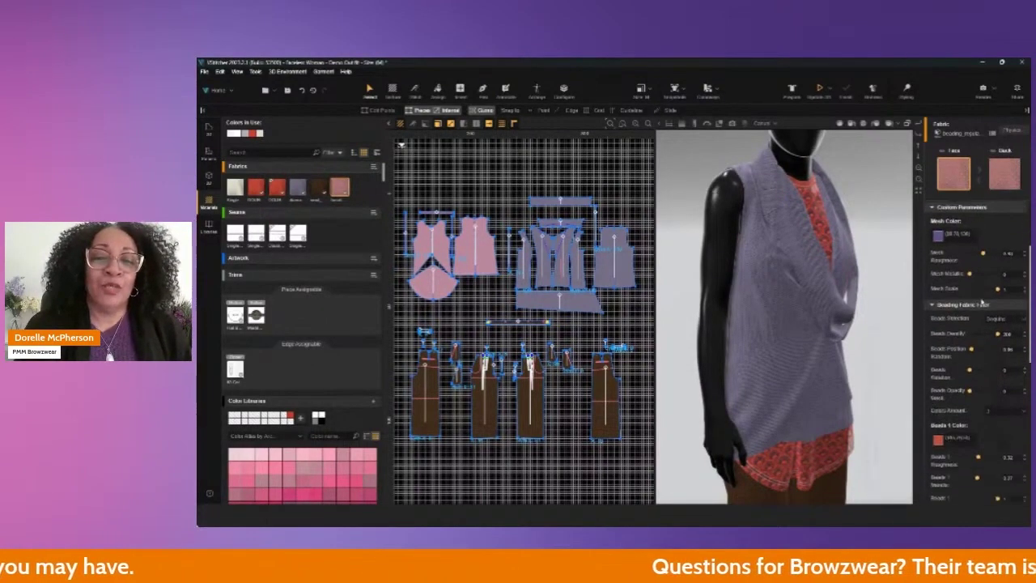
click(938, 427)
click(960, 340)
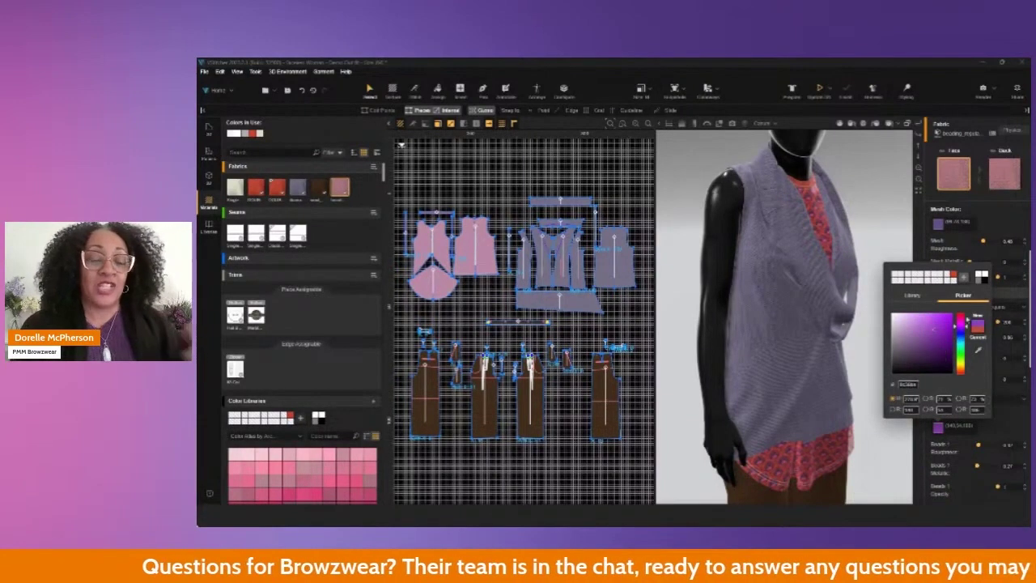
click(989, 216)
scroll(895, 278, up, 5)
middle_drag(895, 278, 878, 469)
scroll(844, 282, down, 3)
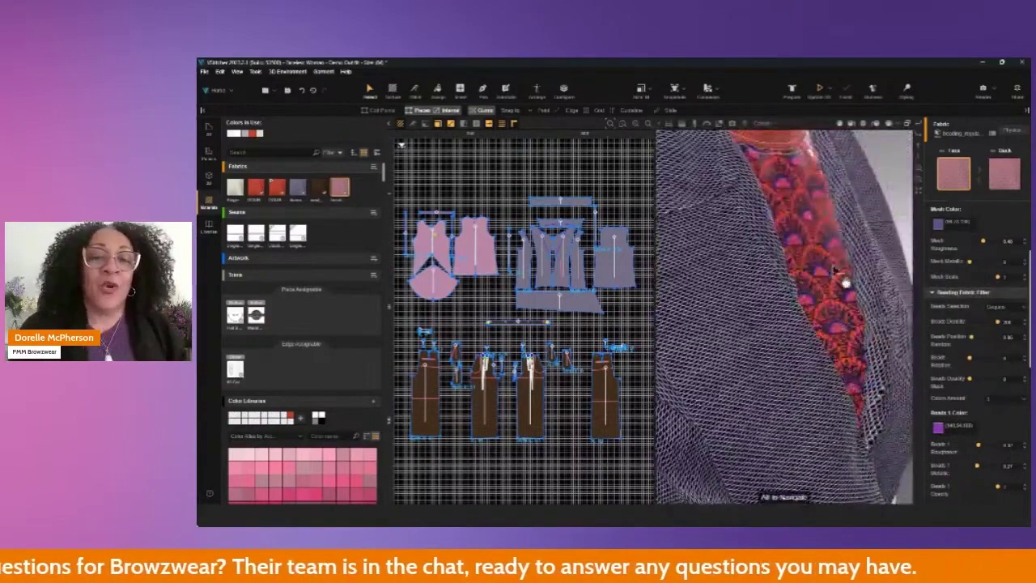
Step: Try the technical, gray and soft red presets on the beaded shirt fabric
scroll(838, 299, down, 2)
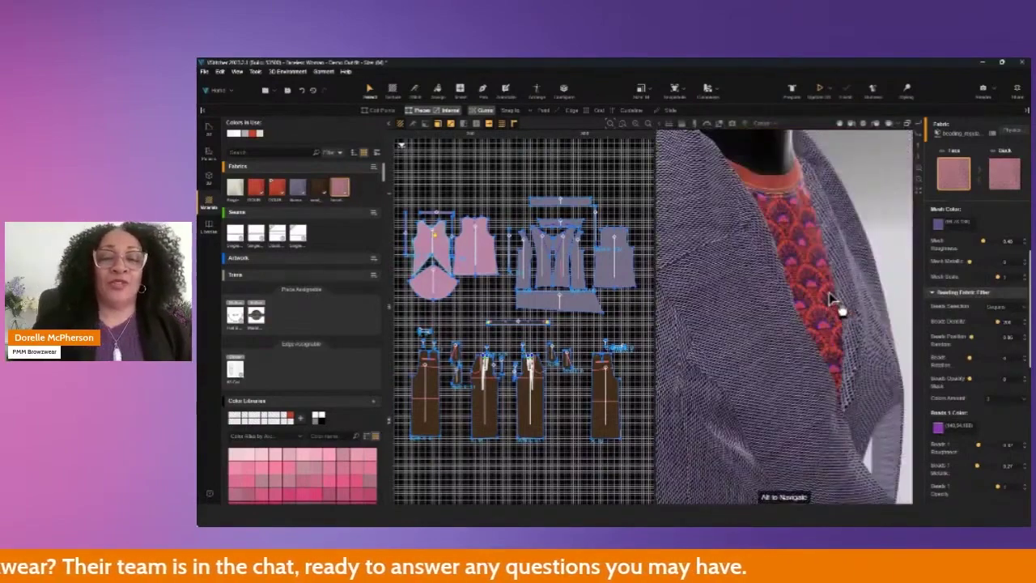
scroll(986, 254, up, 3)
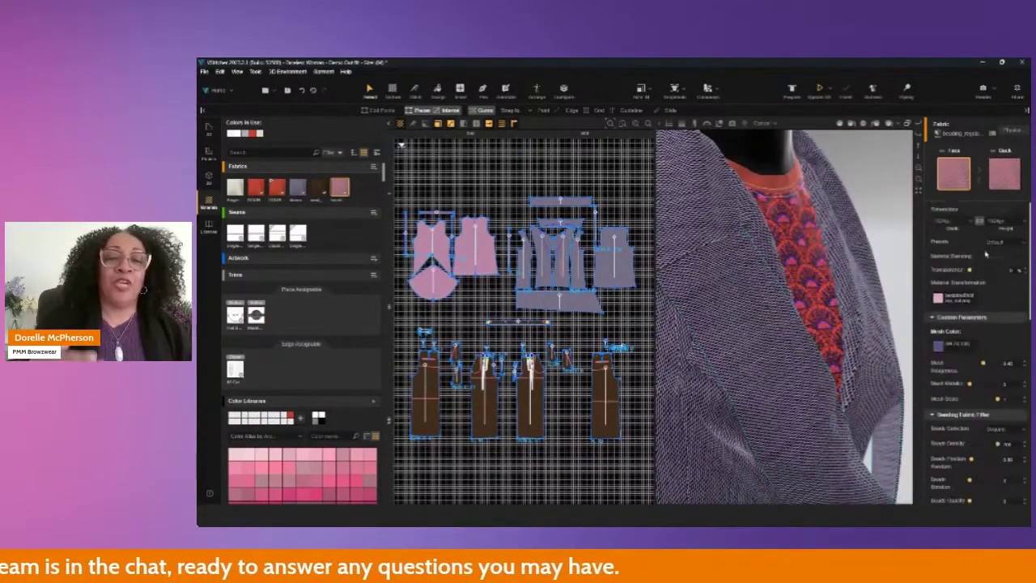
click(975, 312)
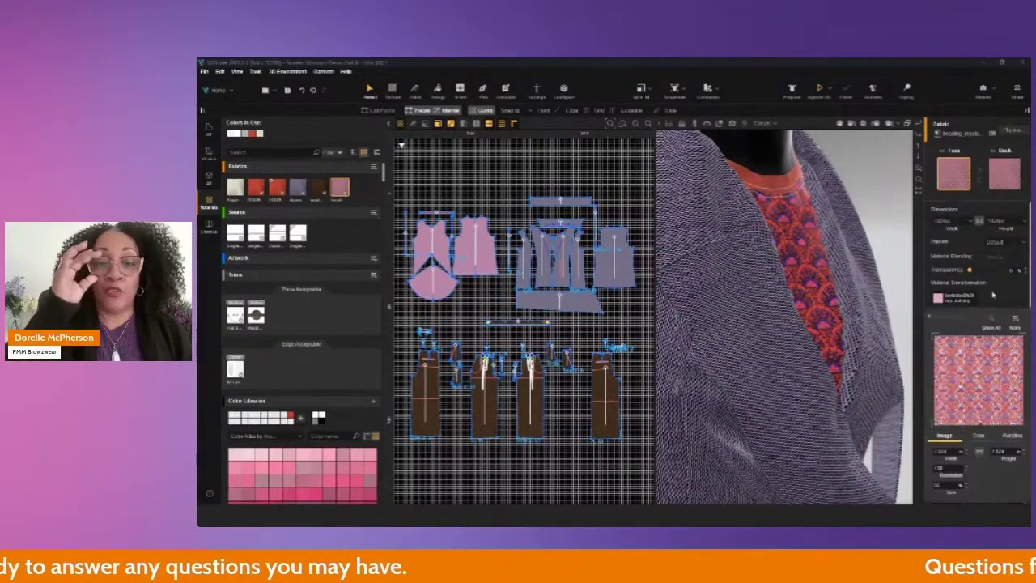
click(993, 295)
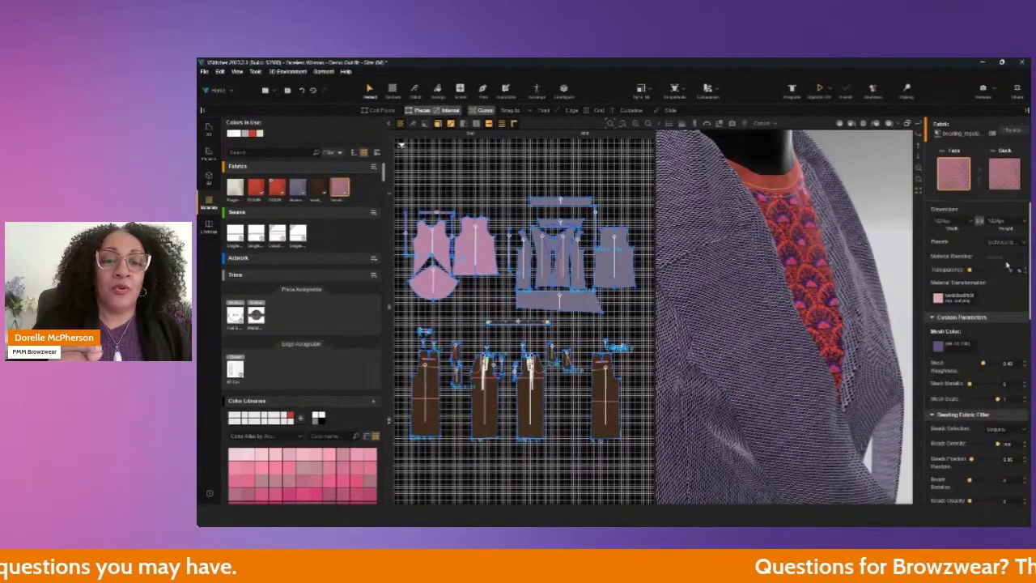
click(1003, 242)
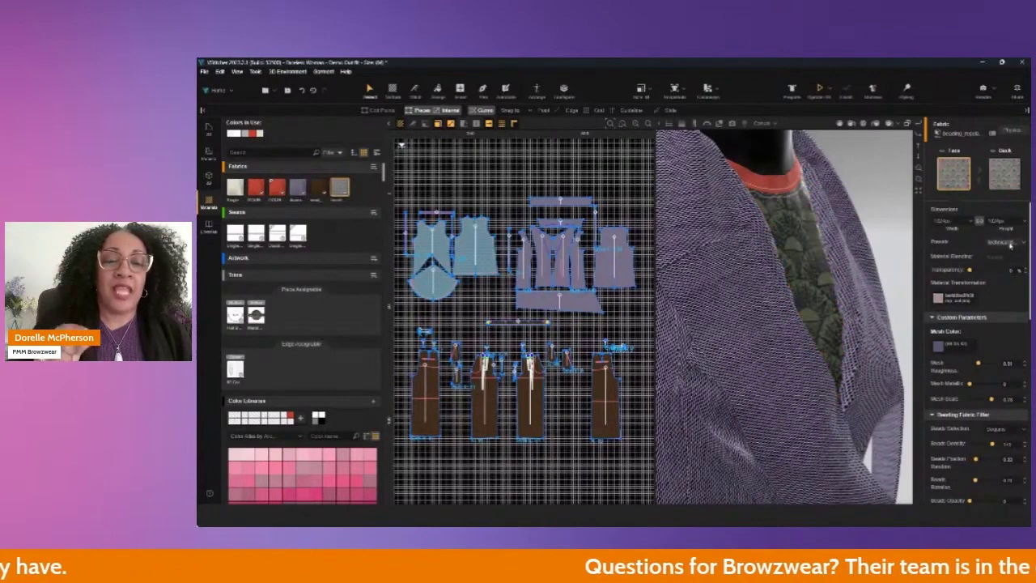
click(1003, 269)
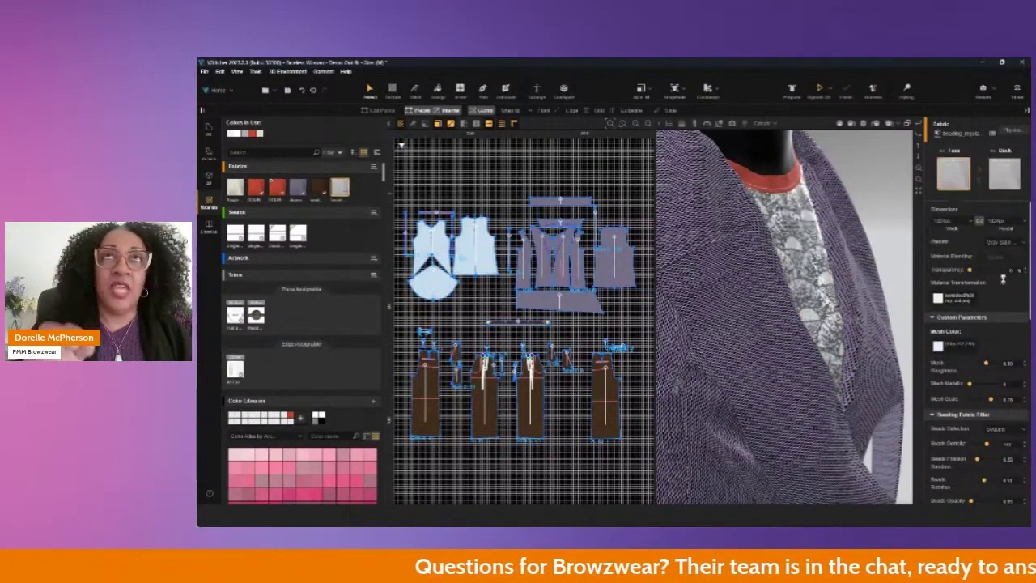
click(1009, 243)
click(1005, 277)
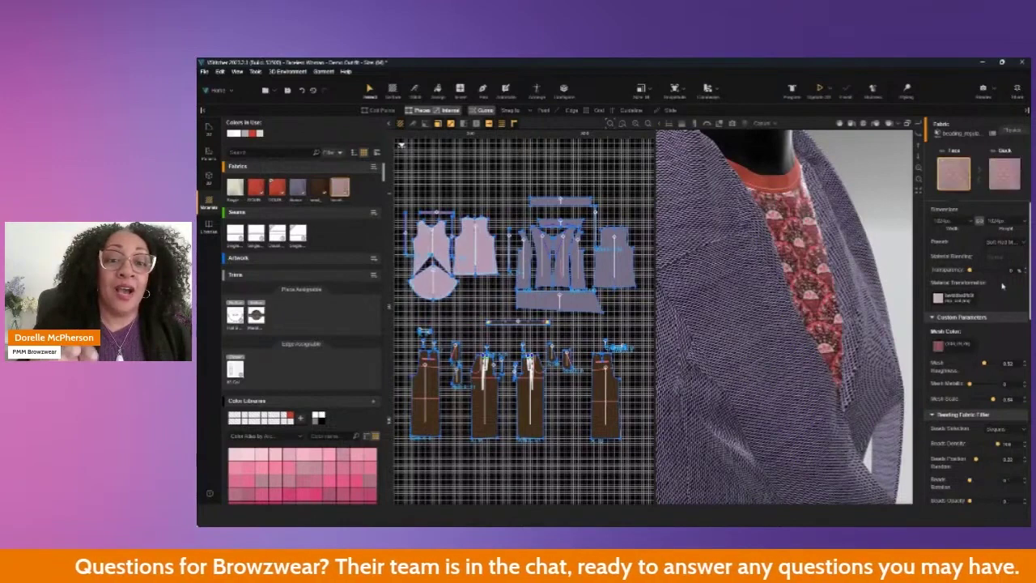
Step: Set the beaded shirt fabric's preset to Default and view the outfit from the front
click(1006, 244)
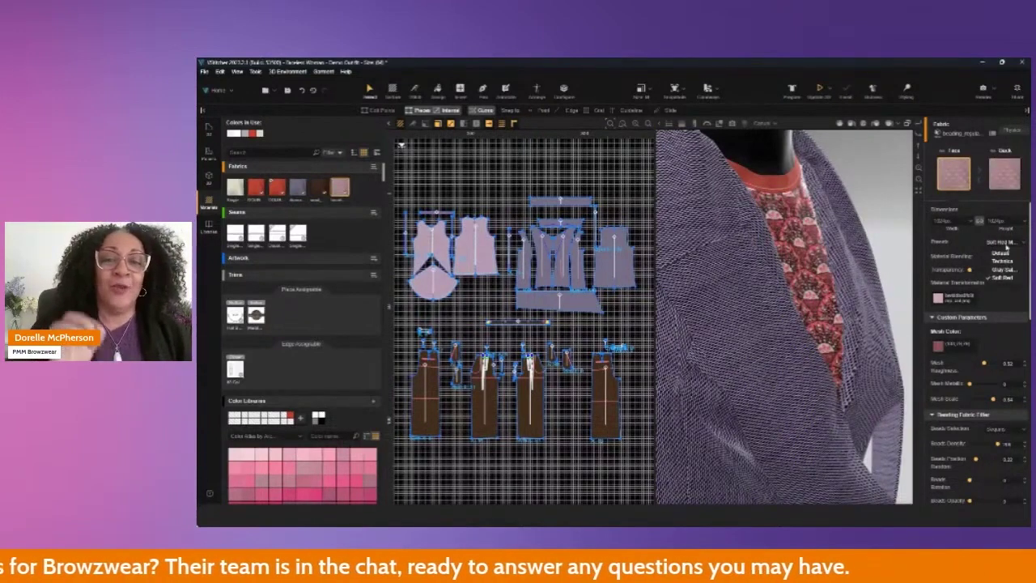
click(1001, 253)
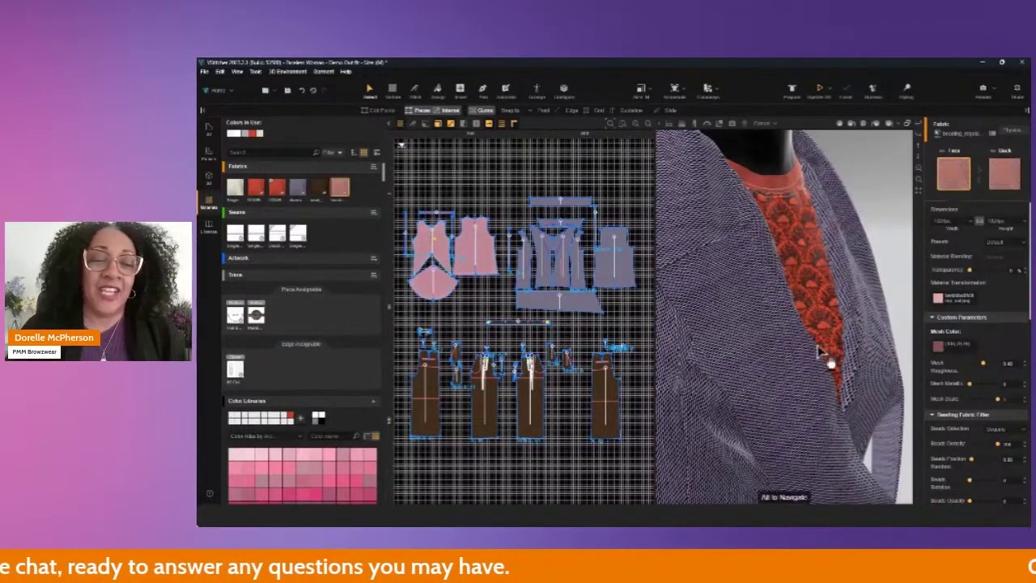
scroll(819, 354, down, 6)
middle_drag(815, 354, 827, 259)
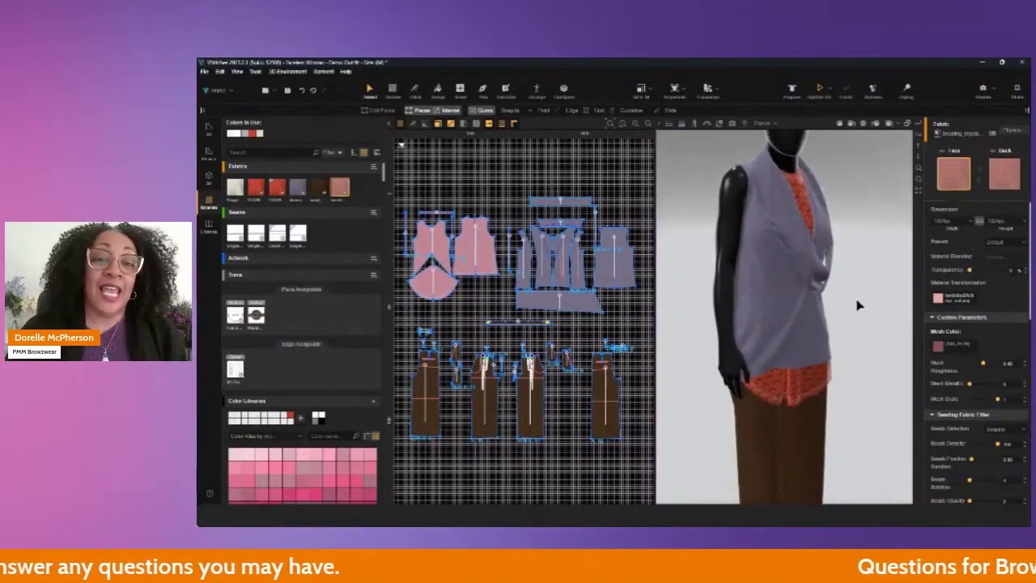
middle_drag(859, 305, 863, 300)
right_drag(863, 305, 548, 313)
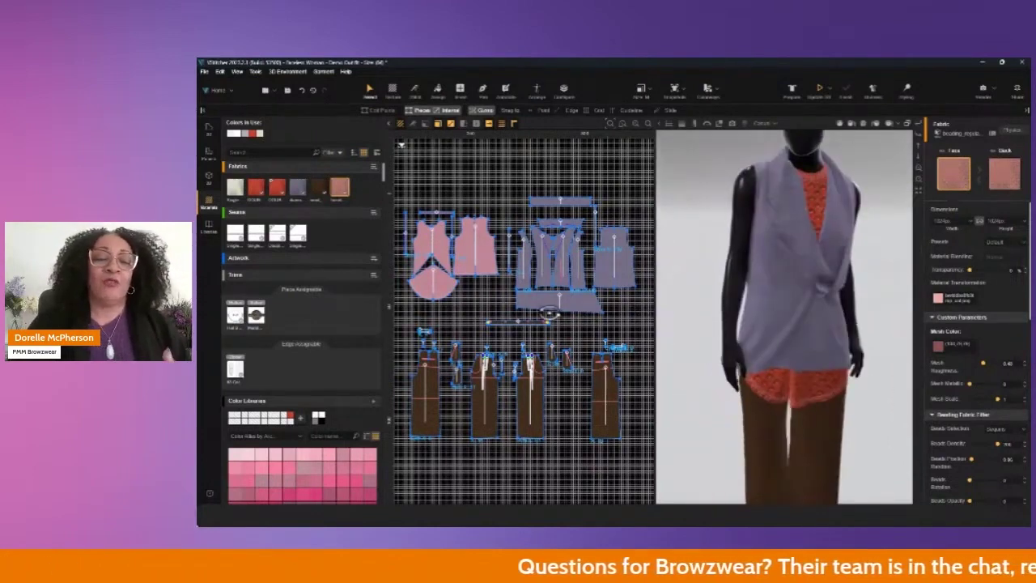
Step: Add the blue polyester fabric and replace the beaded fabric with it on all shirt pieces
click(373, 167)
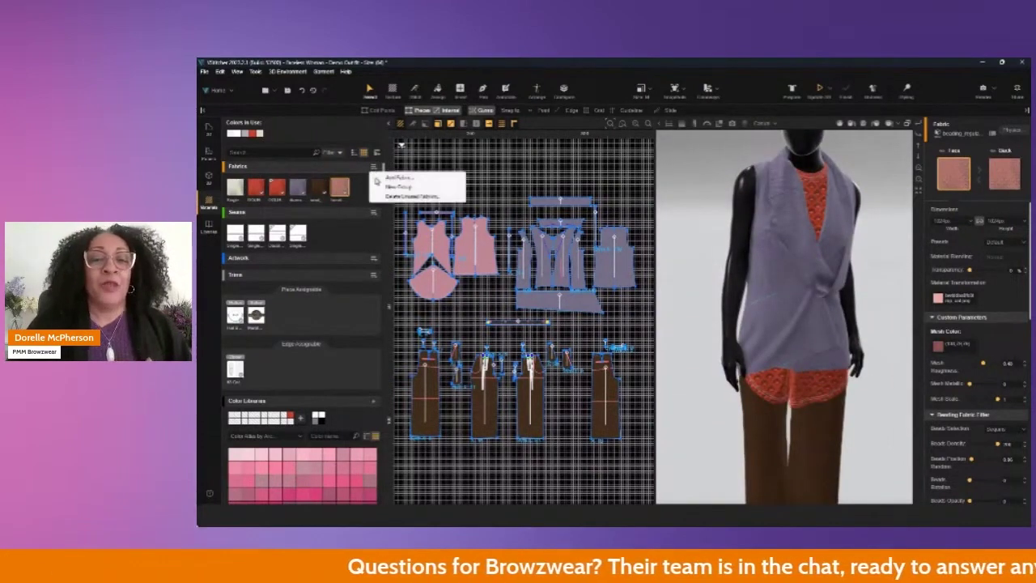
click(375, 177)
double_click(314, 180)
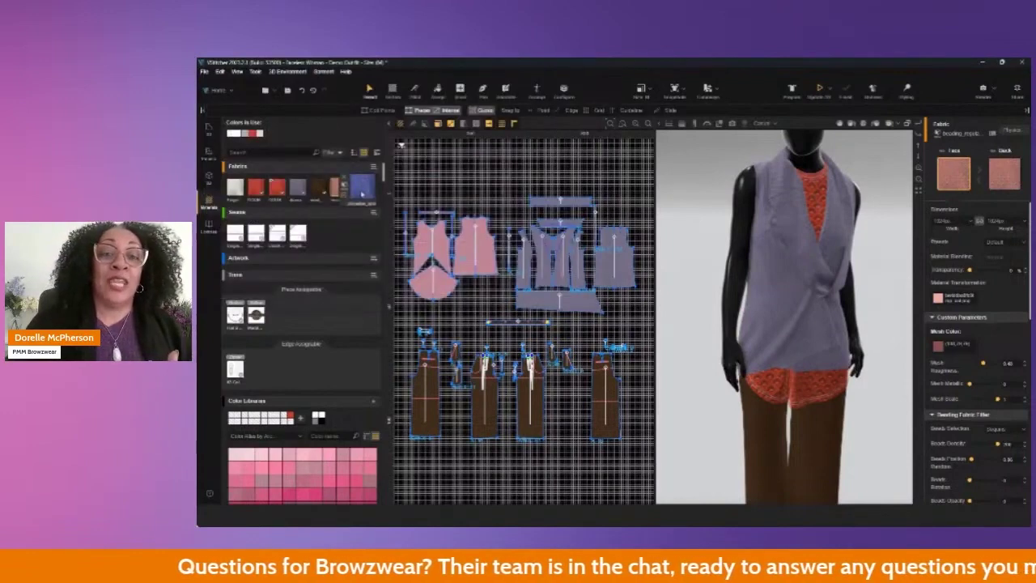
drag(360, 188, 453, 261)
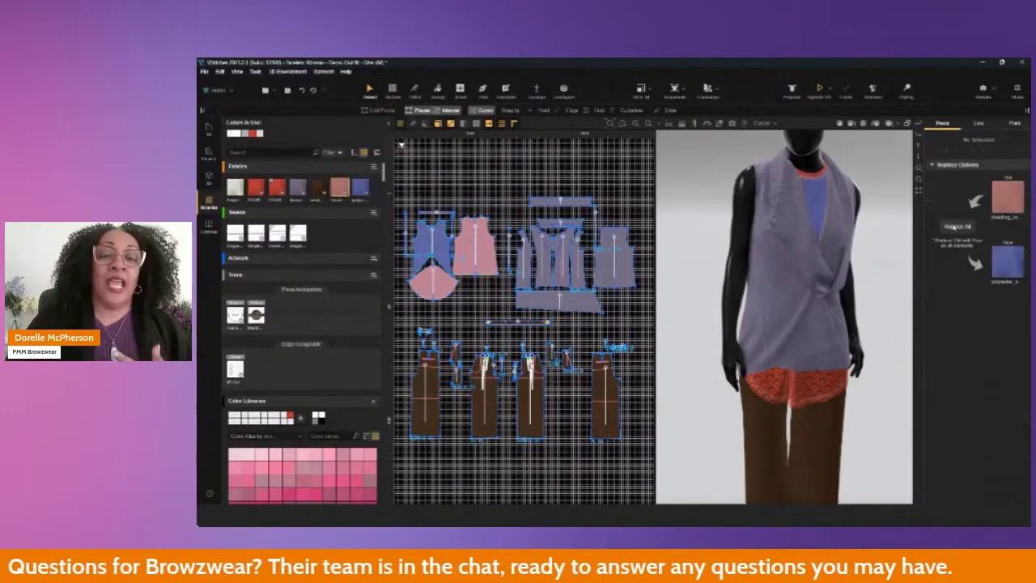
click(956, 225)
scroll(880, 245, up, 3)
middle_drag(860, 252, 786, 392)
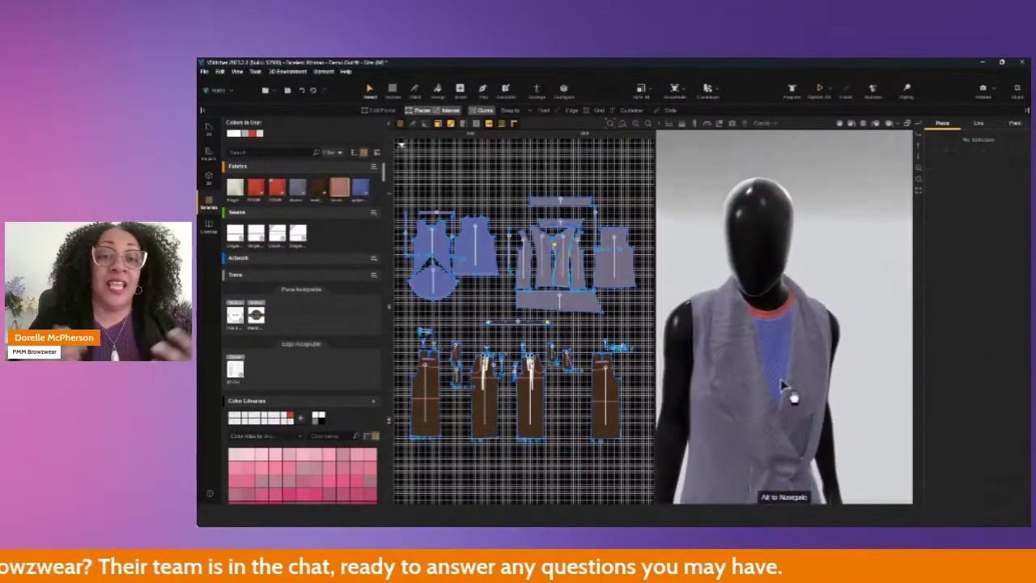
Step: Recolor the first double rib fabric with the blue sampled from the shirt piece and add that blue to the color swatches
click(252, 193)
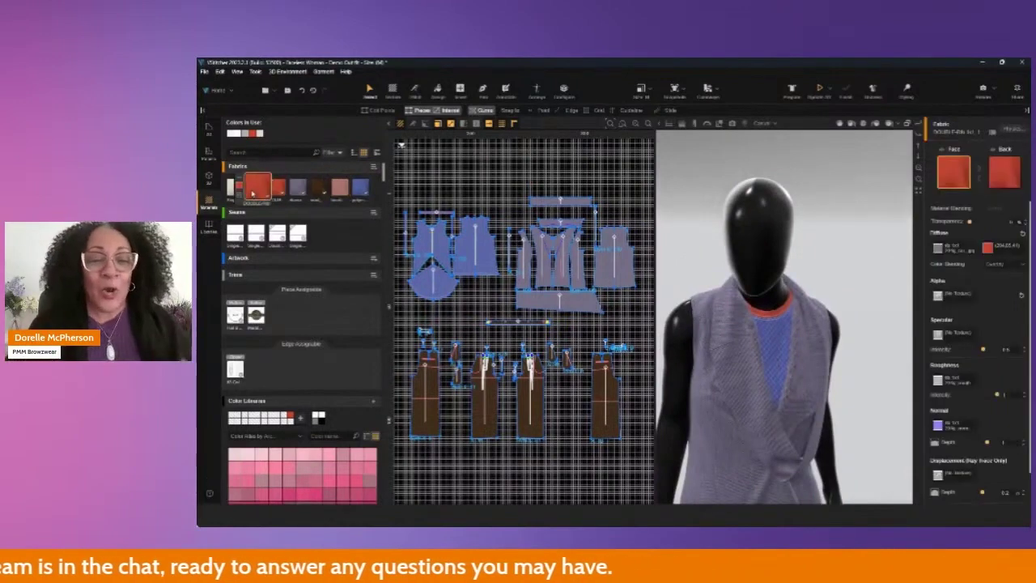
click(239, 186)
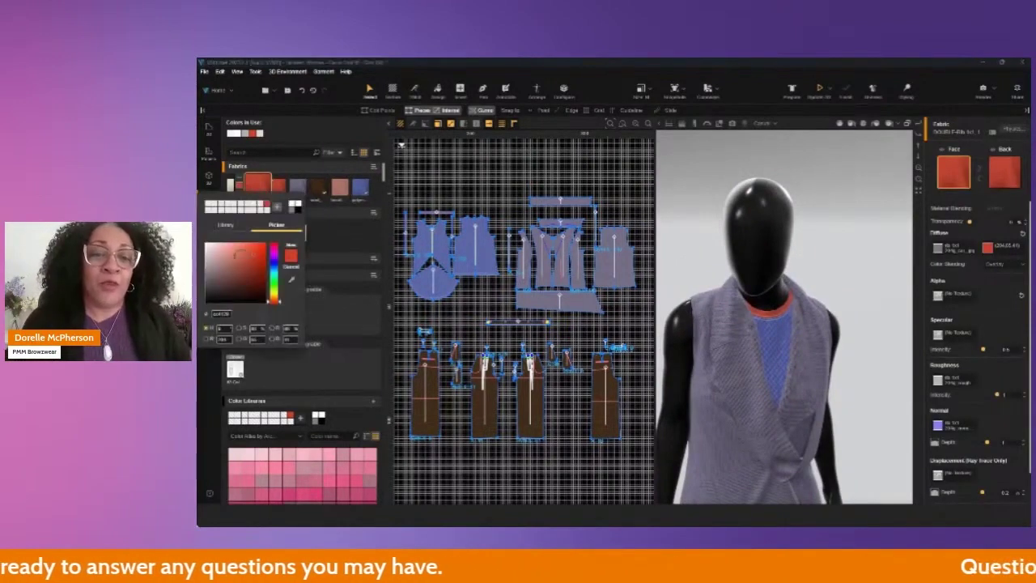
click(293, 280)
click(459, 271)
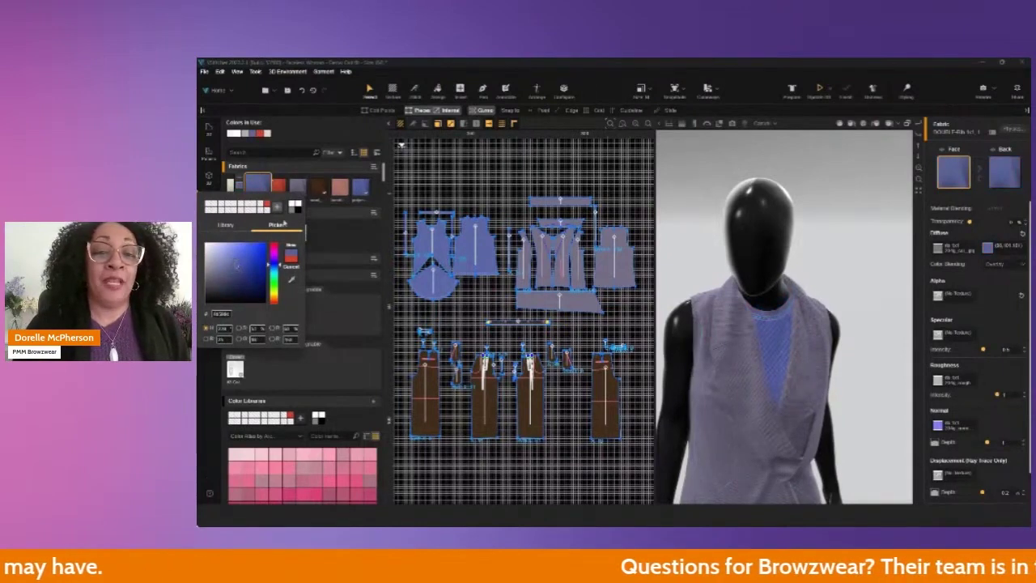
click(277, 208)
click(330, 228)
Step: Apply the saved blue swatch to the second double rib fabric
click(276, 189)
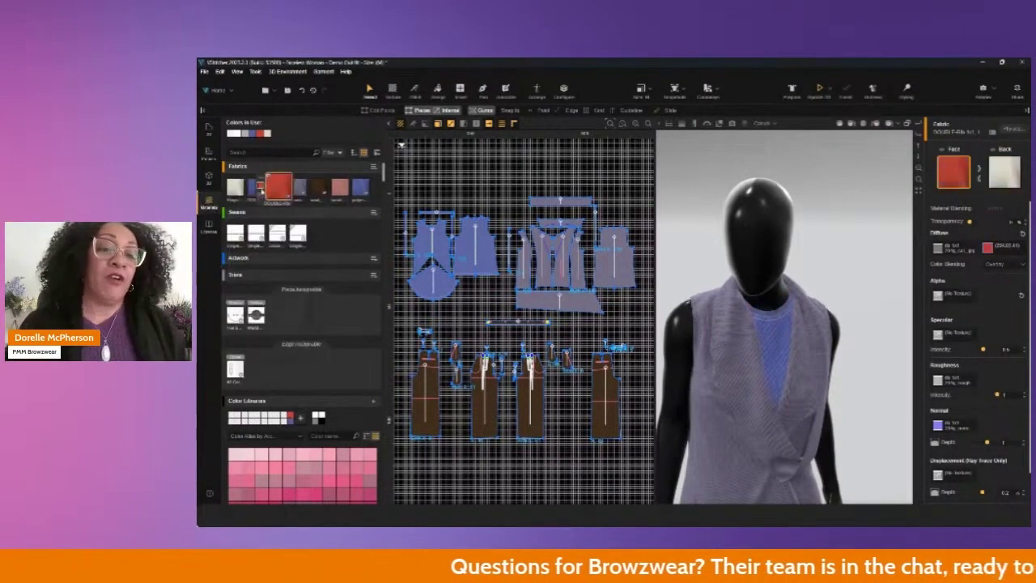
click(261, 191)
click(274, 209)
click(351, 243)
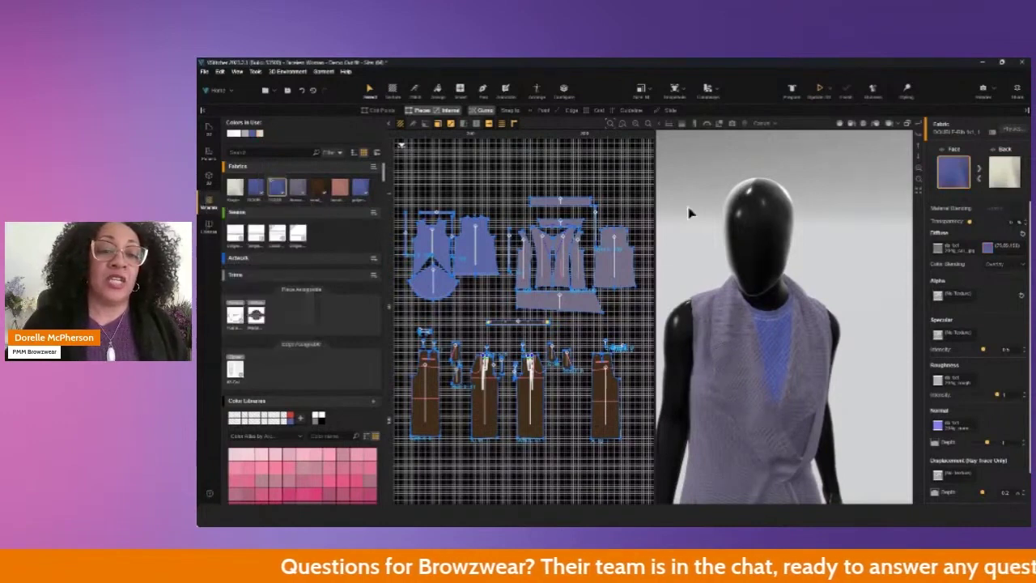
Step: Try a medium gray as the first Color of the brown wool trouser fabric and open its Color 2 for editing
middle_drag(856, 315, 861, 198)
scroll(871, 258, down, 5)
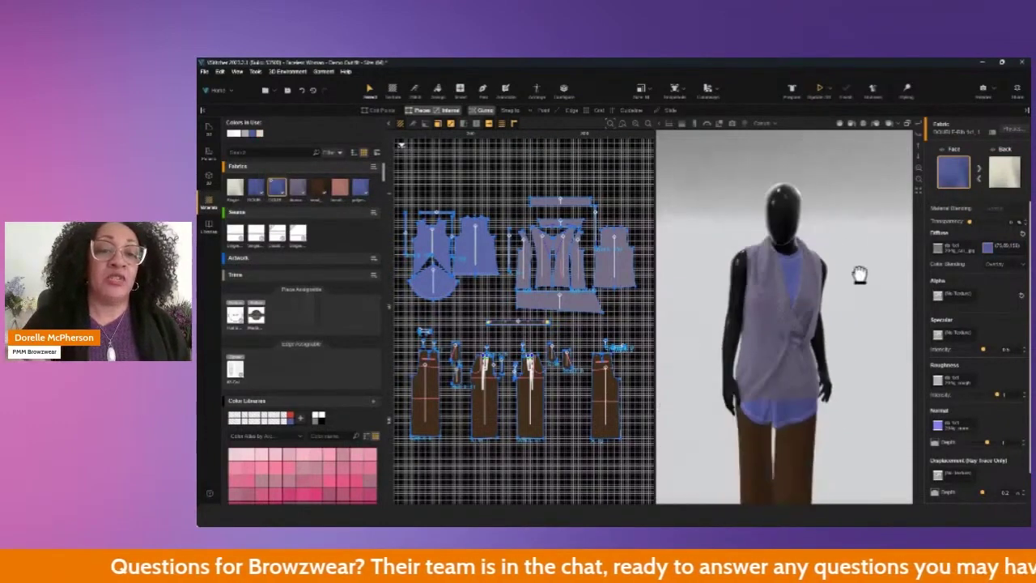
middle_drag(858, 273, 855, 192)
click(318, 188)
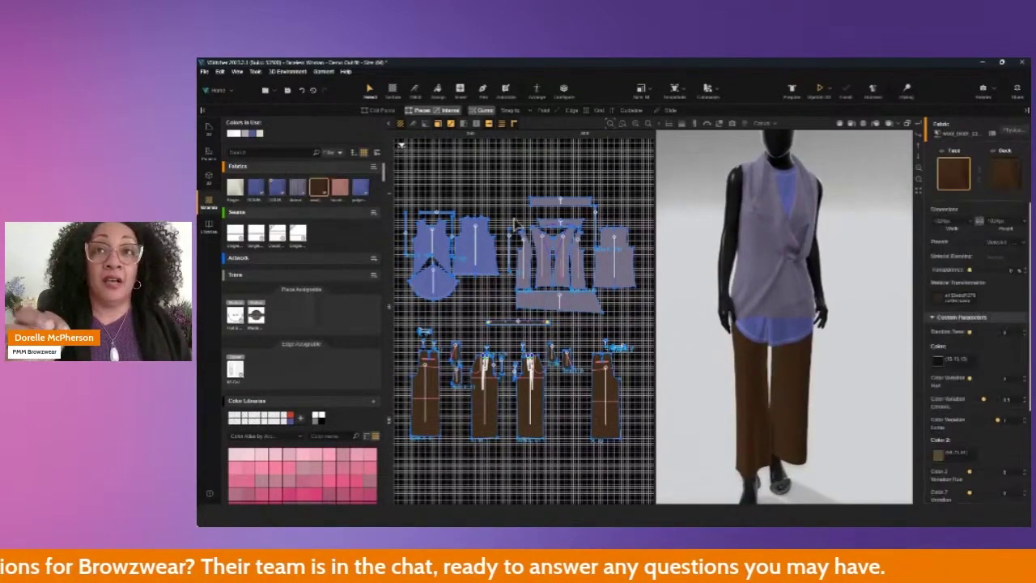
click(938, 361)
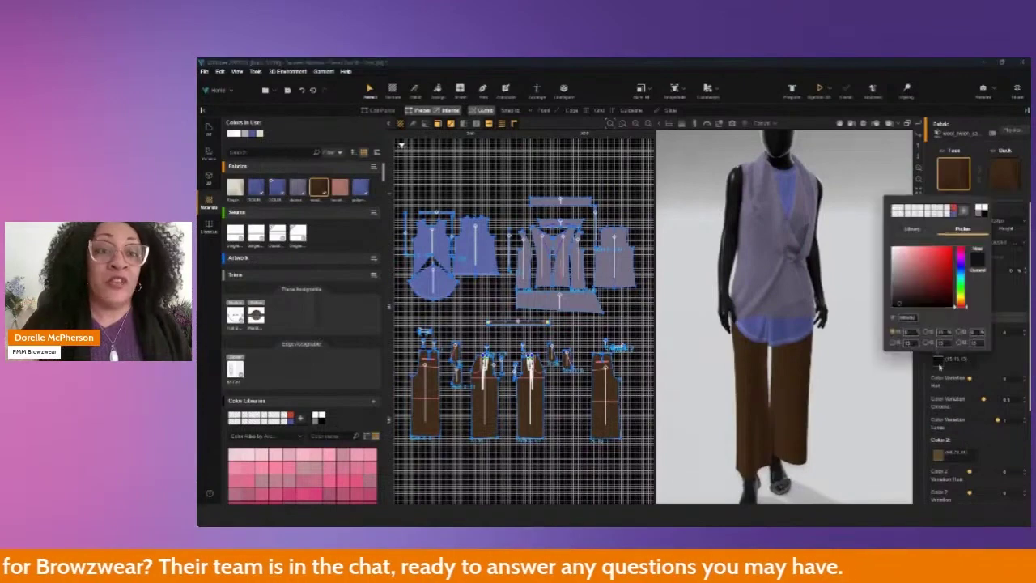
click(884, 268)
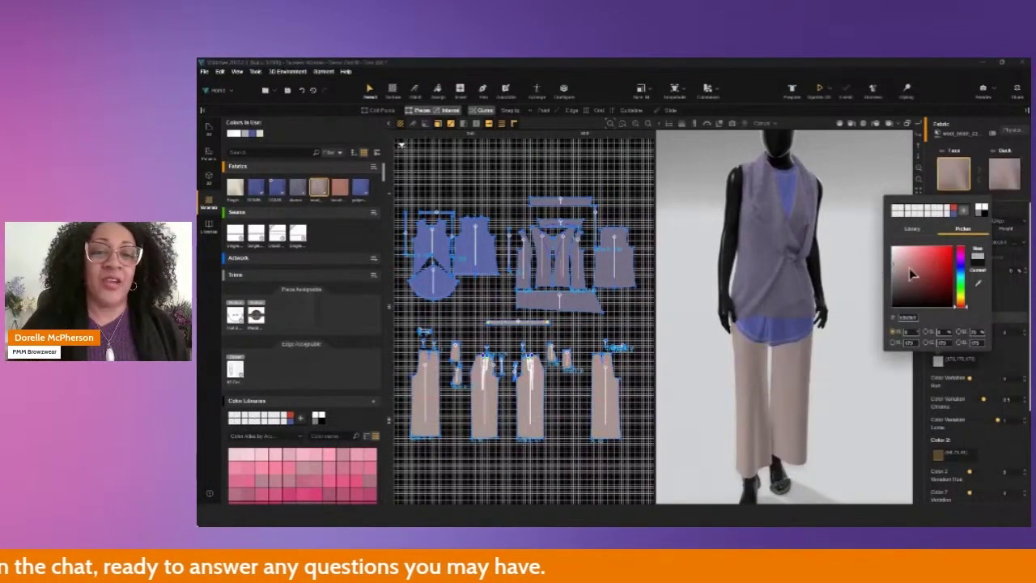
key(ctrl+z)
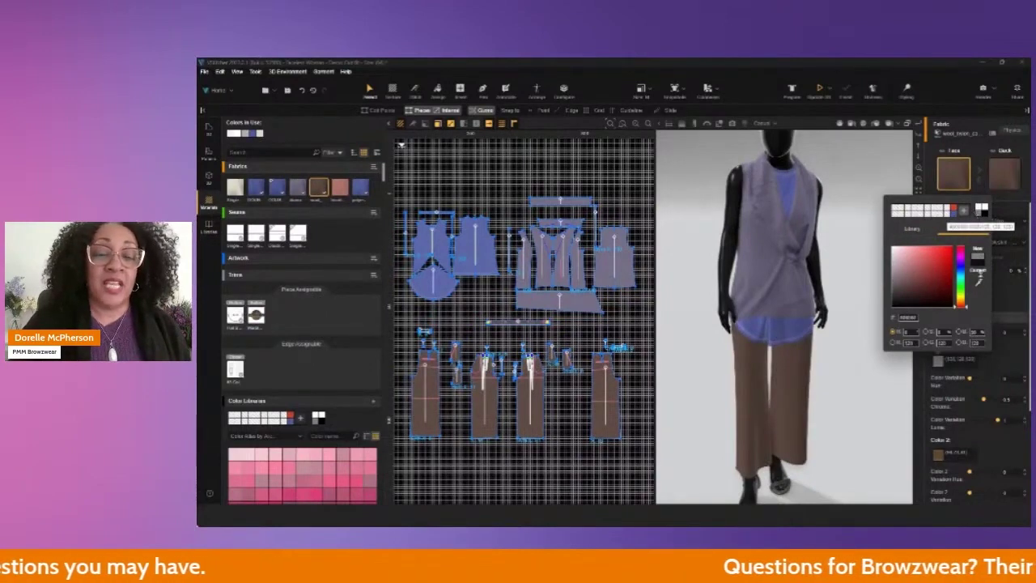
click(938, 456)
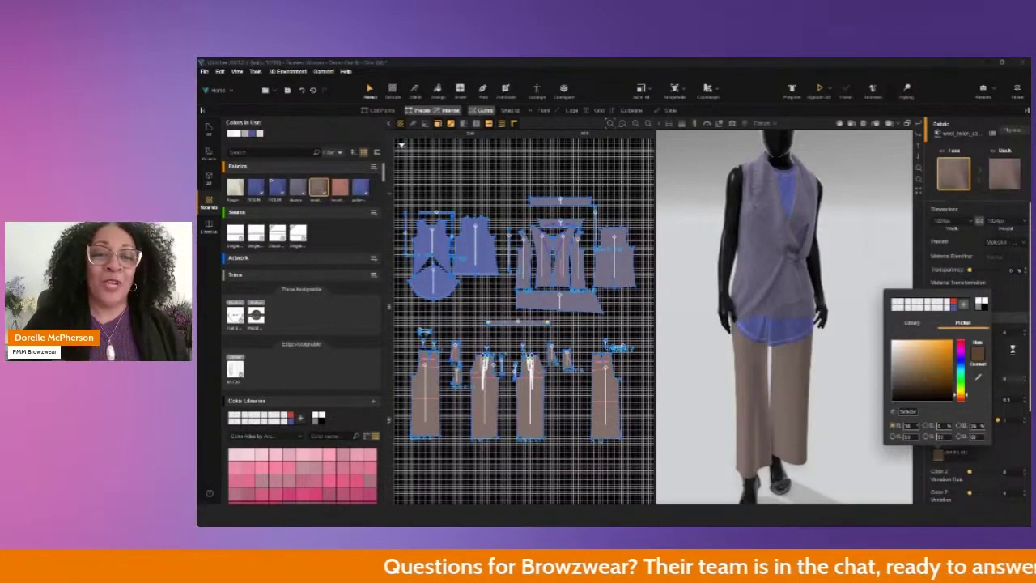
click(1011, 350)
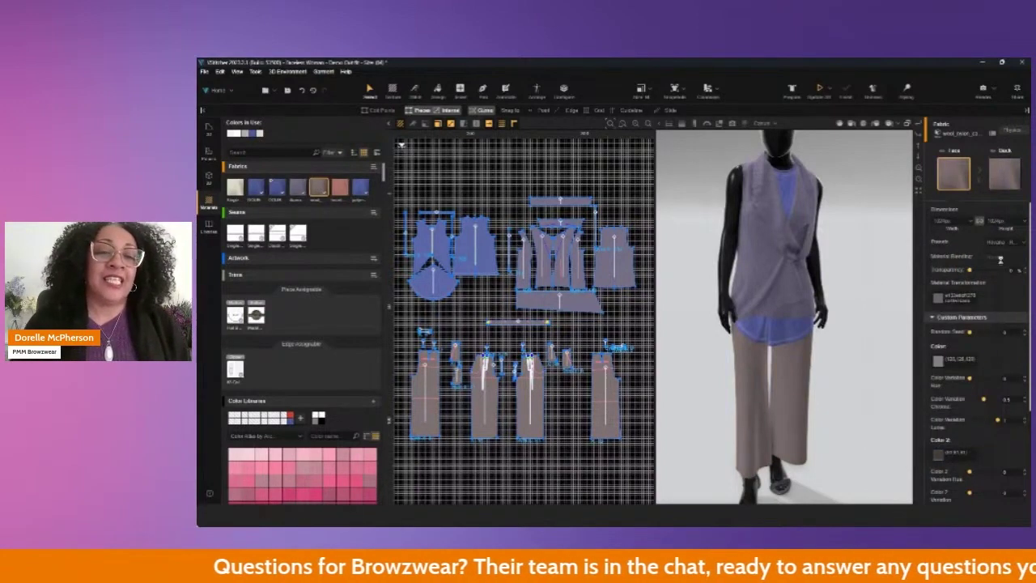
Step: Switch the wool trouser fabric to a muted gray-brown preset and check the outfit up close and from another angle
click(1004, 243)
click(1000, 276)
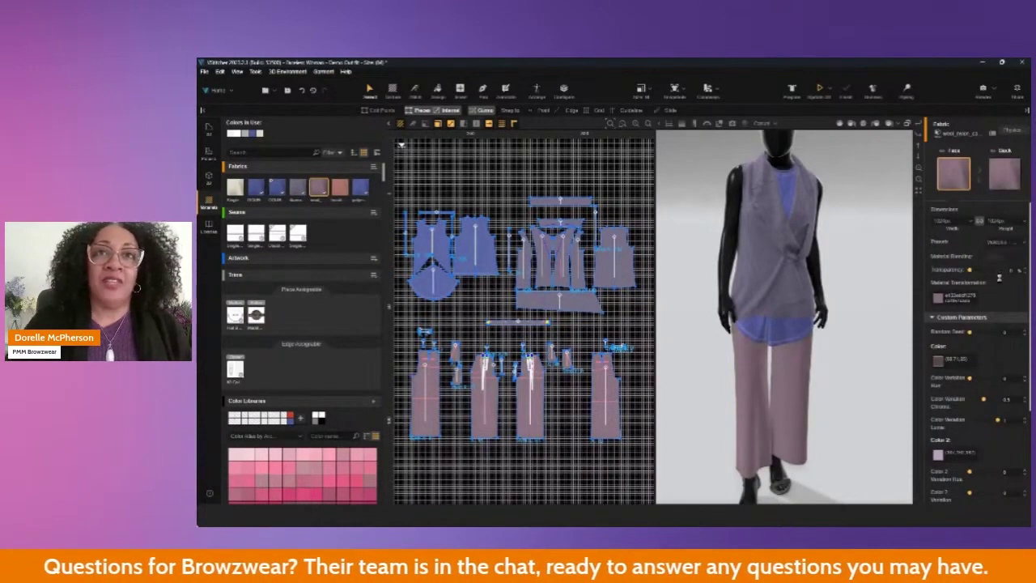
scroll(775, 387, up, 5)
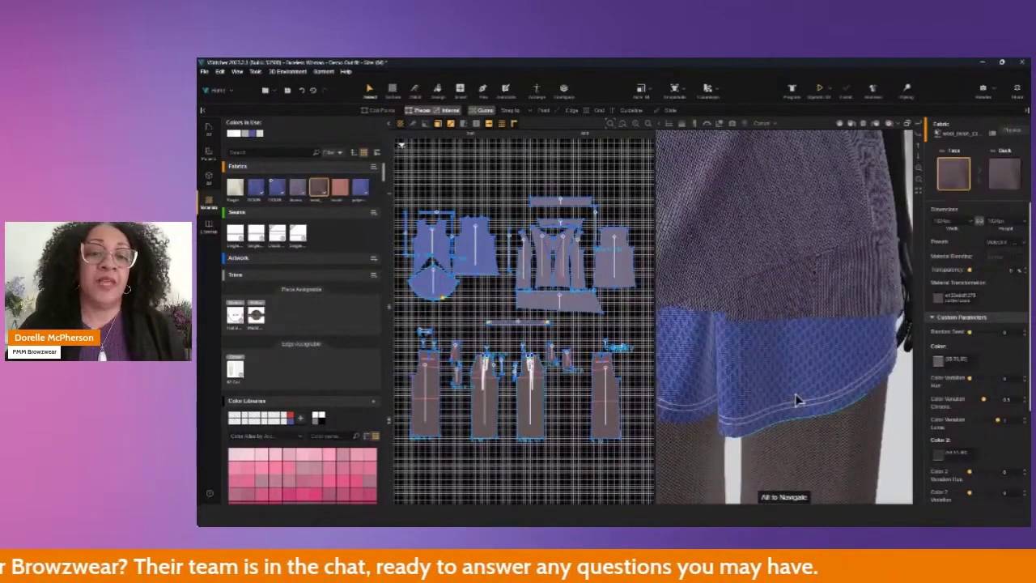
scroll(798, 398, down, 5)
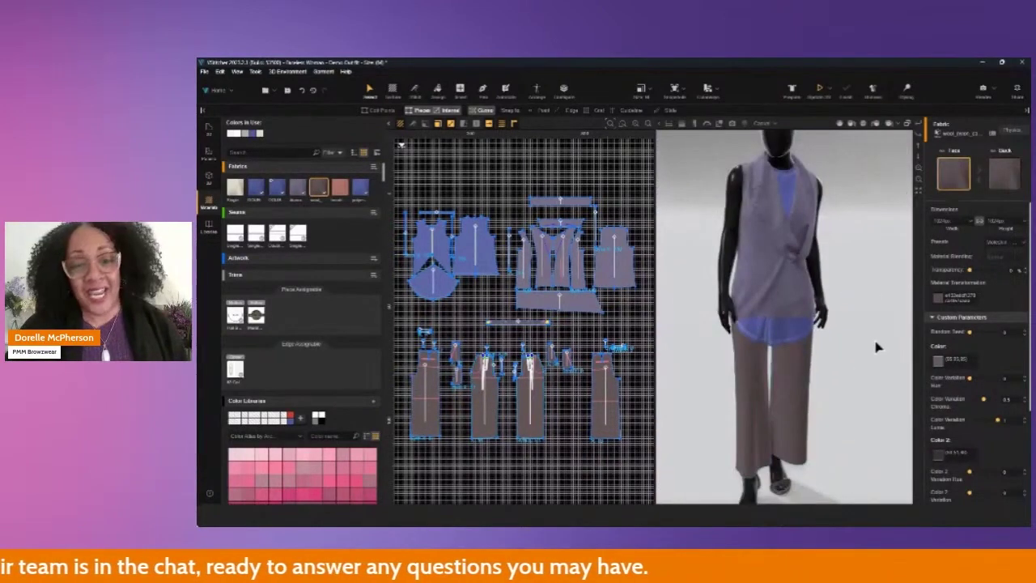
scroll(874, 336, down, 3)
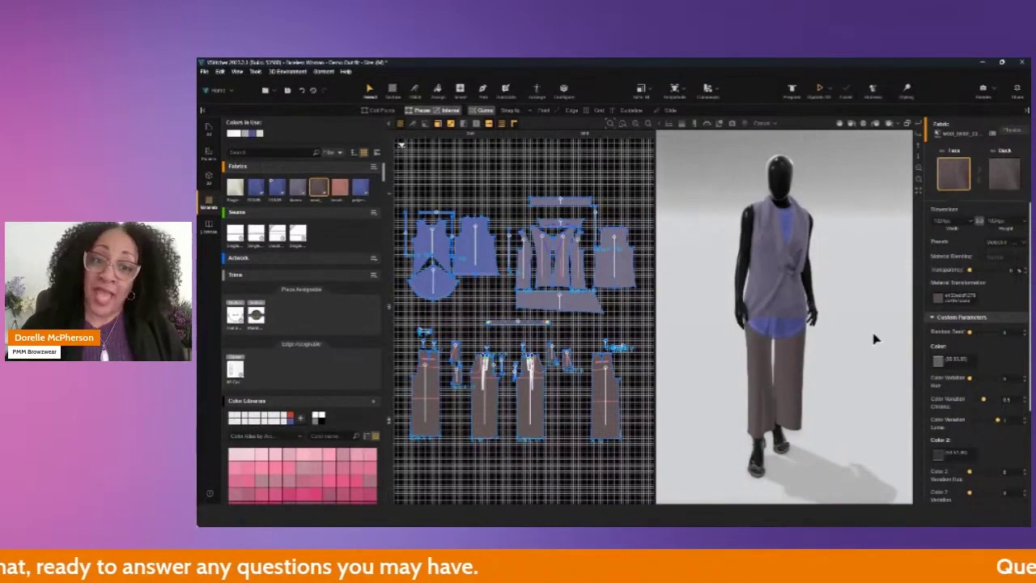
right_drag(873, 335, 815, 330)
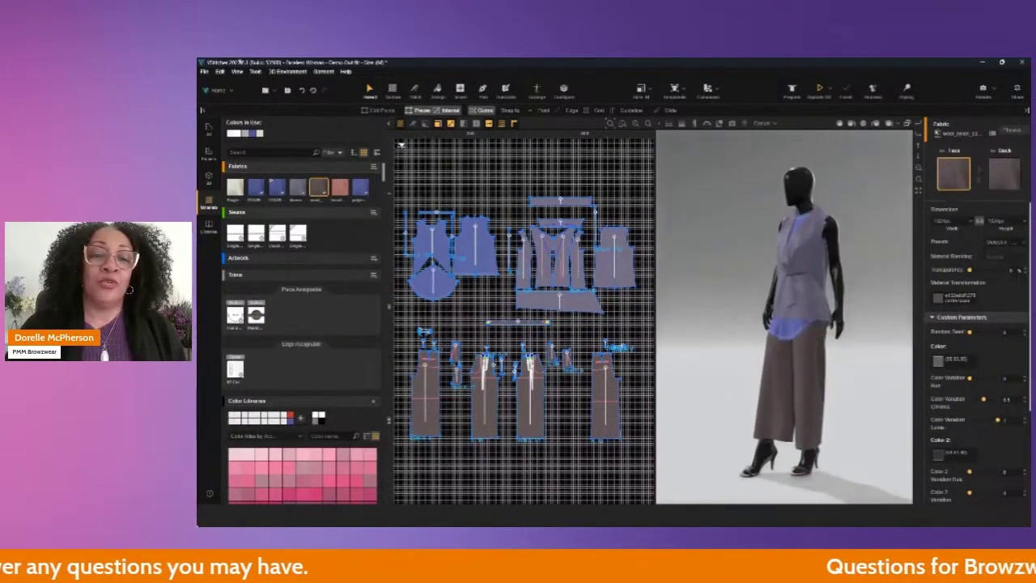
Step: Save a snapshot of the recolored outfit under the name COLOR
click(208, 174)
click(253, 142)
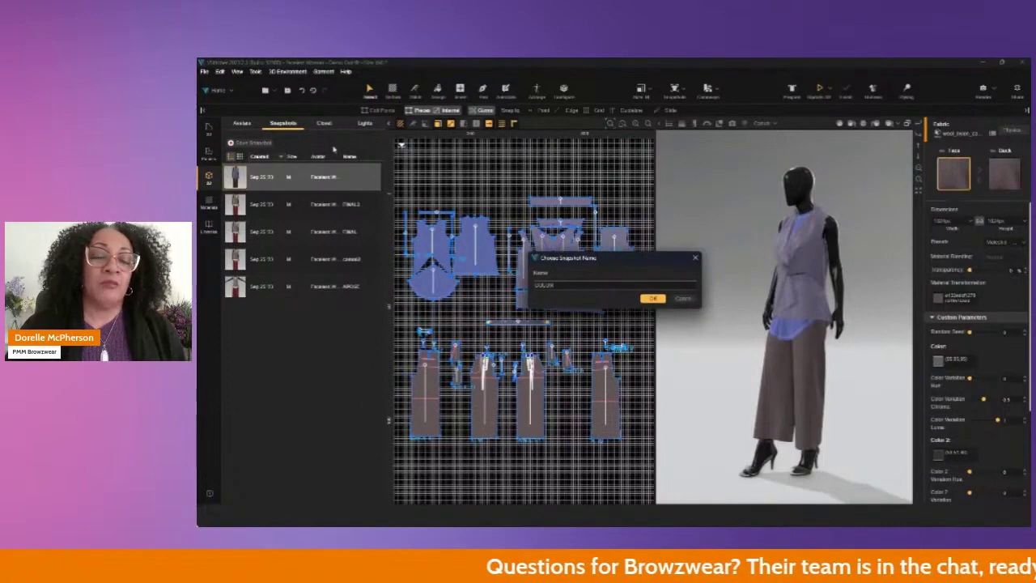
key(Return)
Step: Try a brighter, rotated HDRI in the scene lights and switch the environment image to blue_photo_studio_2k.hdr
click(363, 123)
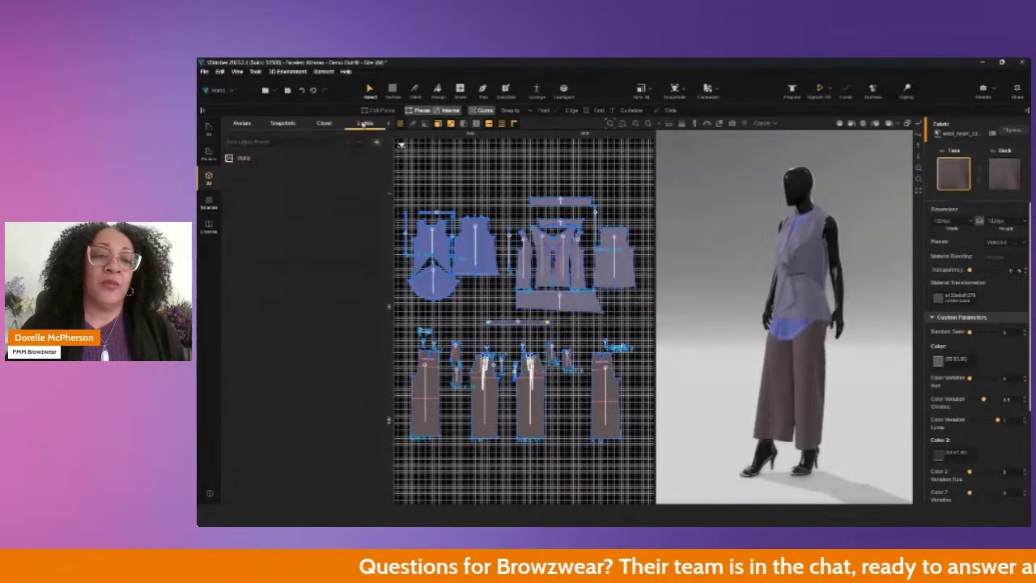
click(319, 161)
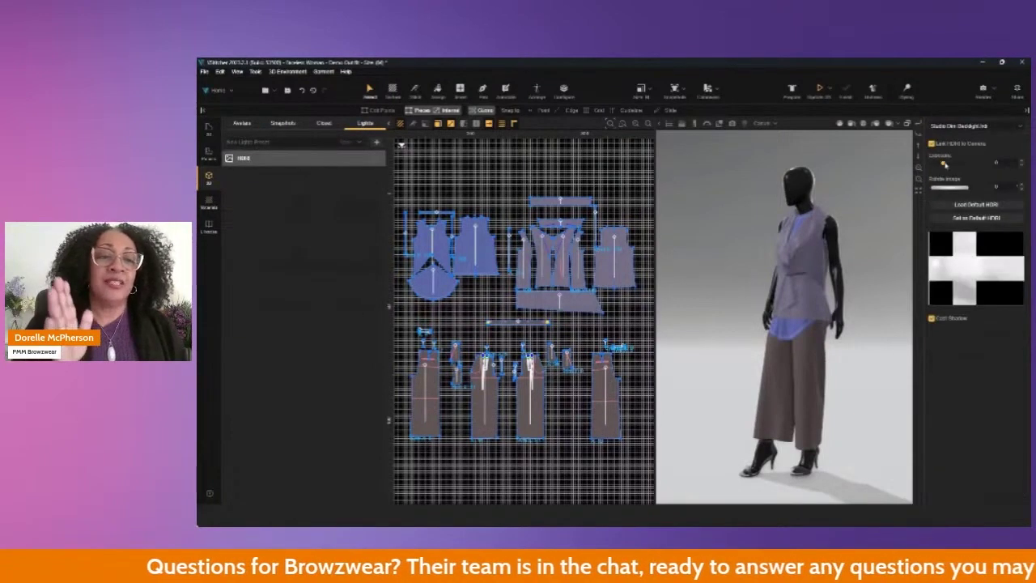
mouse_move(945, 164)
mouse_down()
mouse_move(941, 175)
mouse_move(960, 191)
mouse_move(982, 194)
mouse_move(938, 202)
mouse_move(947, 166)
mouse_up()
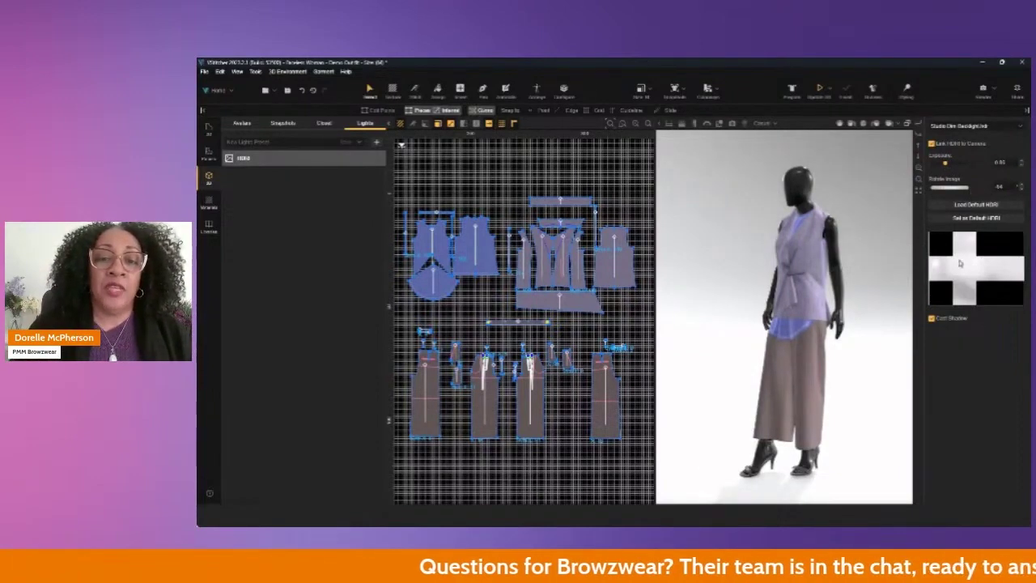
click(974, 126)
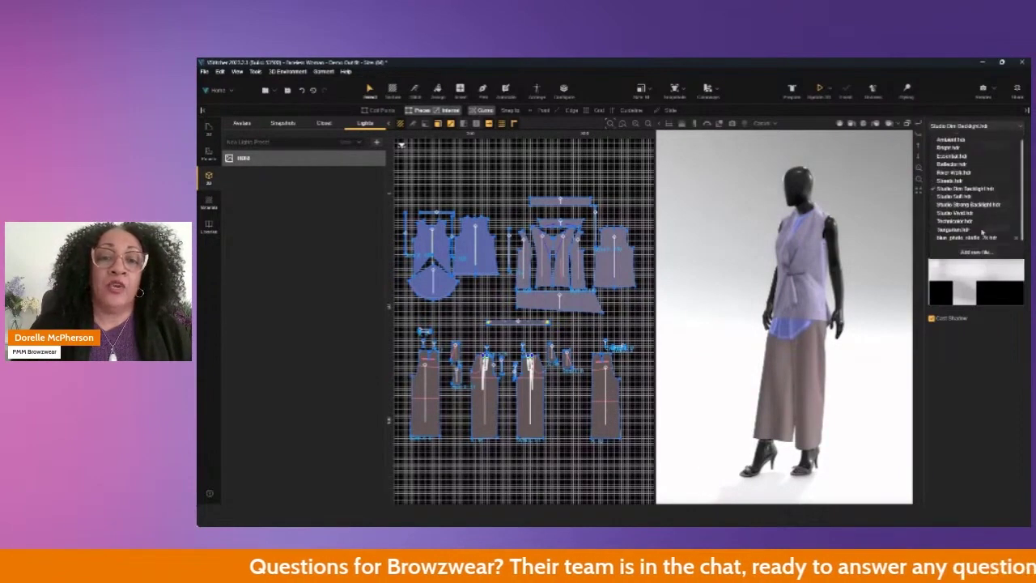
click(974, 238)
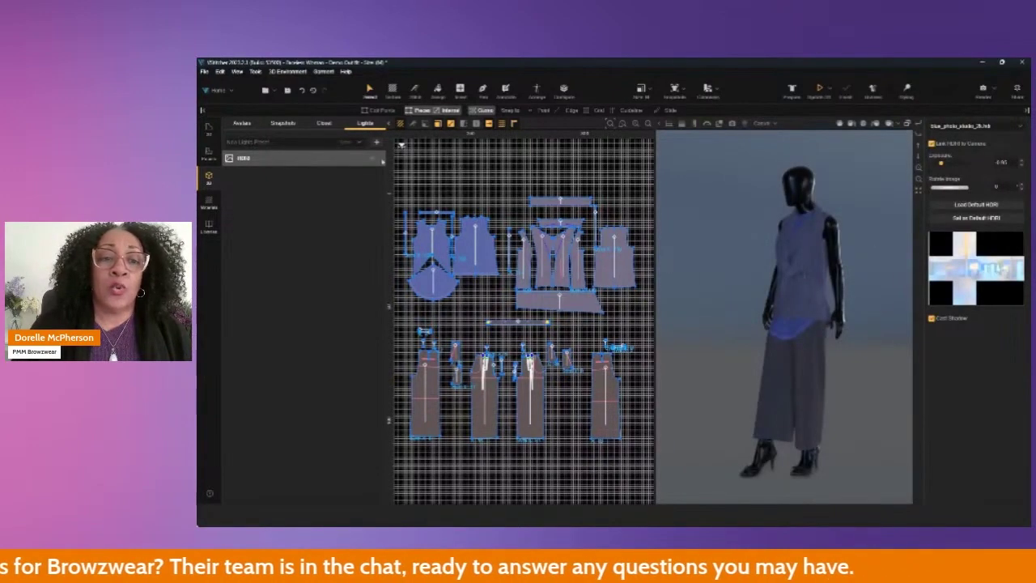
Step: Add an area light, enlarge it in width and height, move it farther from the avatar and raise its intensity
click(376, 142)
click(340, 156)
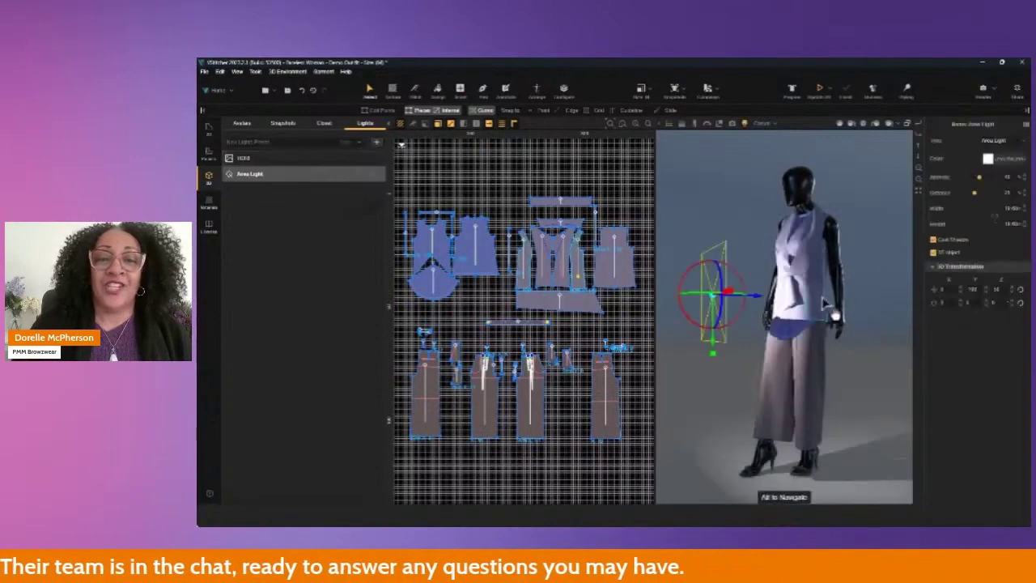
drag(756, 293, 736, 291)
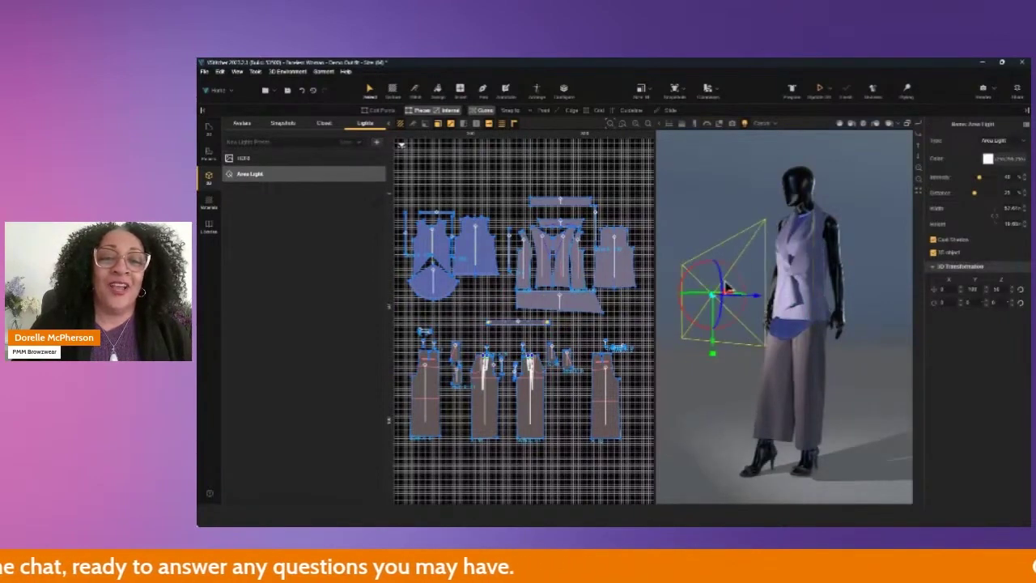
drag(712, 353, 720, 414)
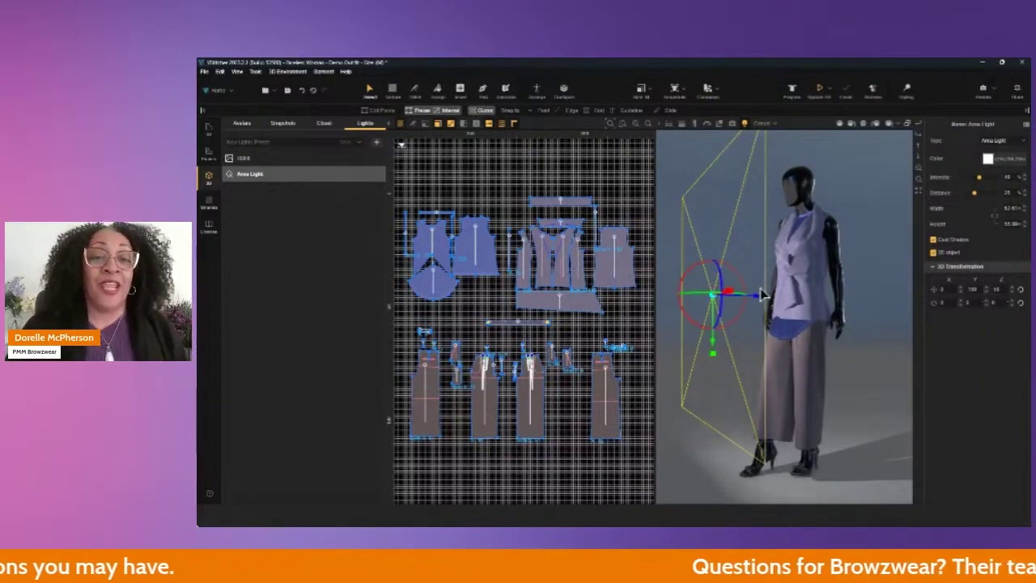
drag(758, 296, 706, 310)
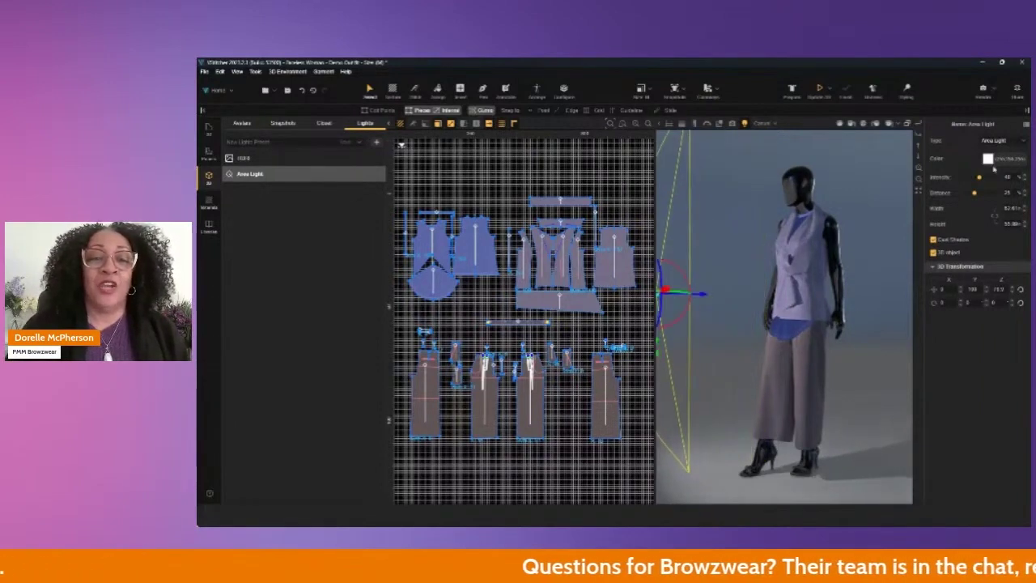
drag(980, 178, 990, 179)
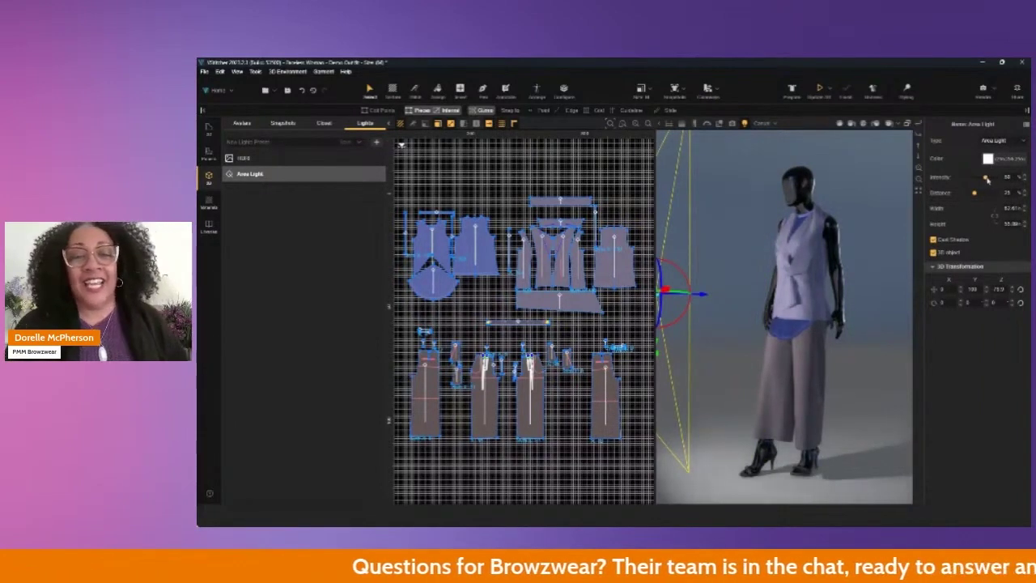
Step: Add a spotlight and place it above the avatar's head, pointing straight down
click(376, 142)
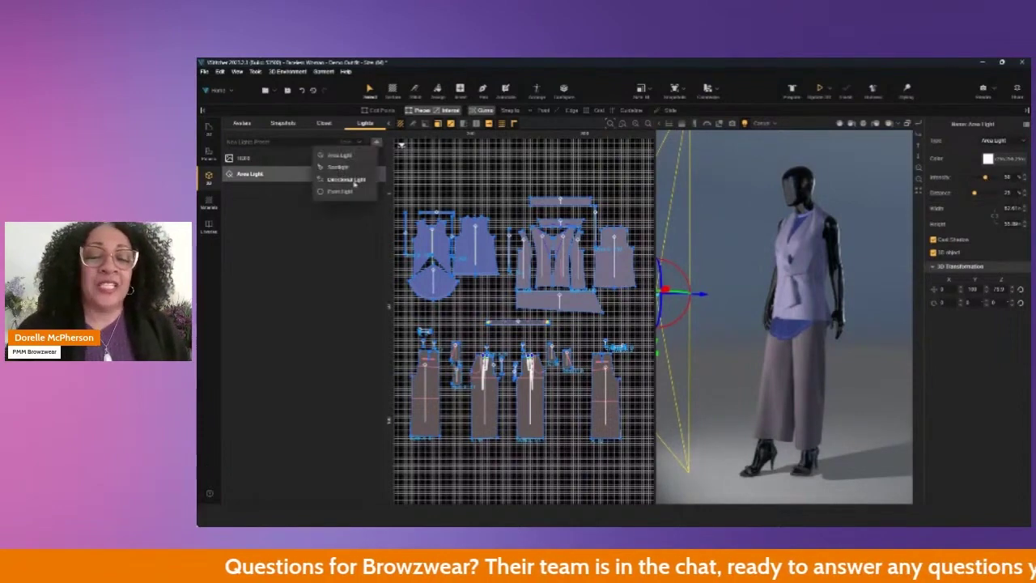
click(337, 167)
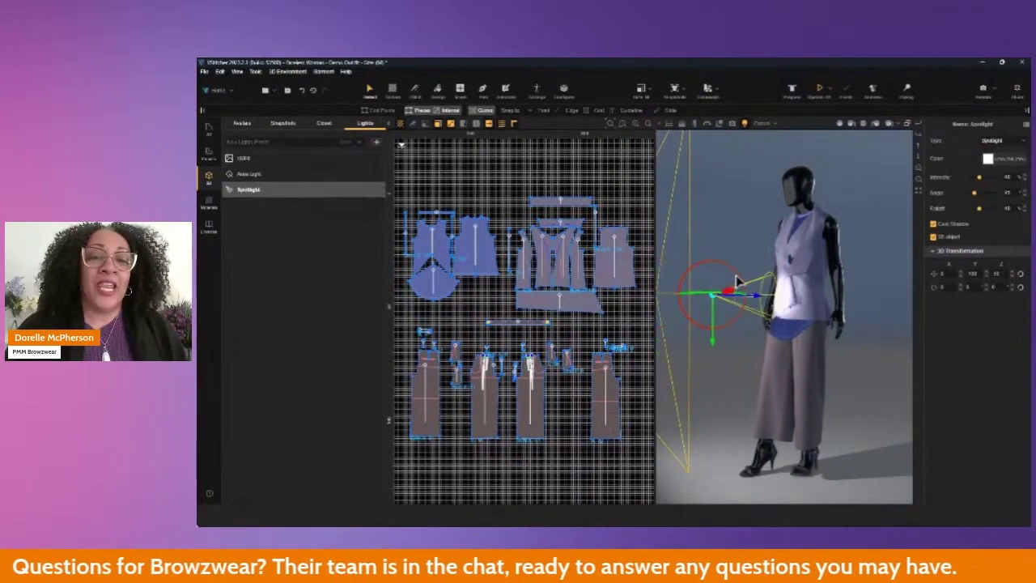
drag(746, 283, 825, 186)
drag(860, 260, 842, 200)
drag(852, 145, 821, 141)
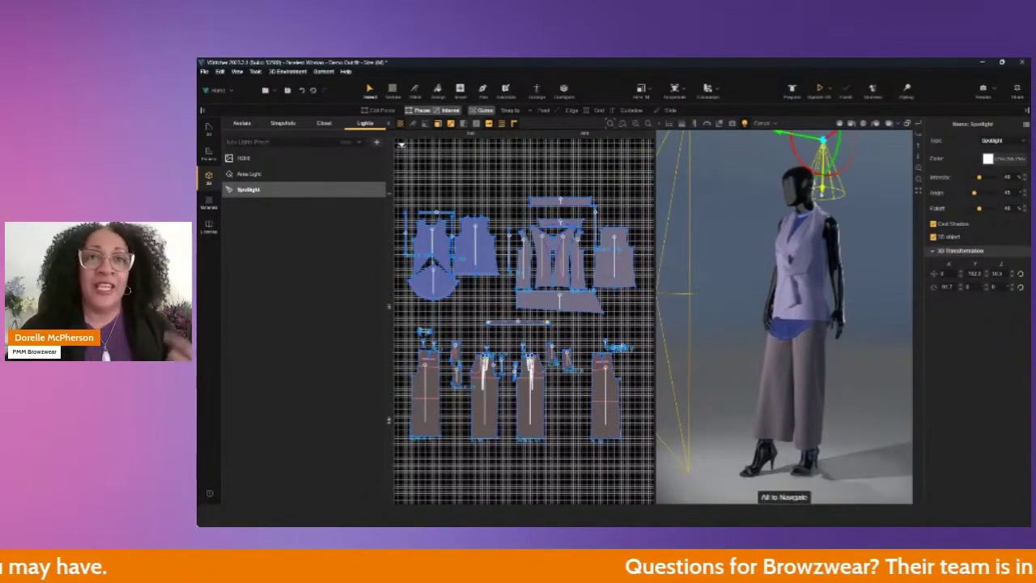
drag(823, 179, 823, 140)
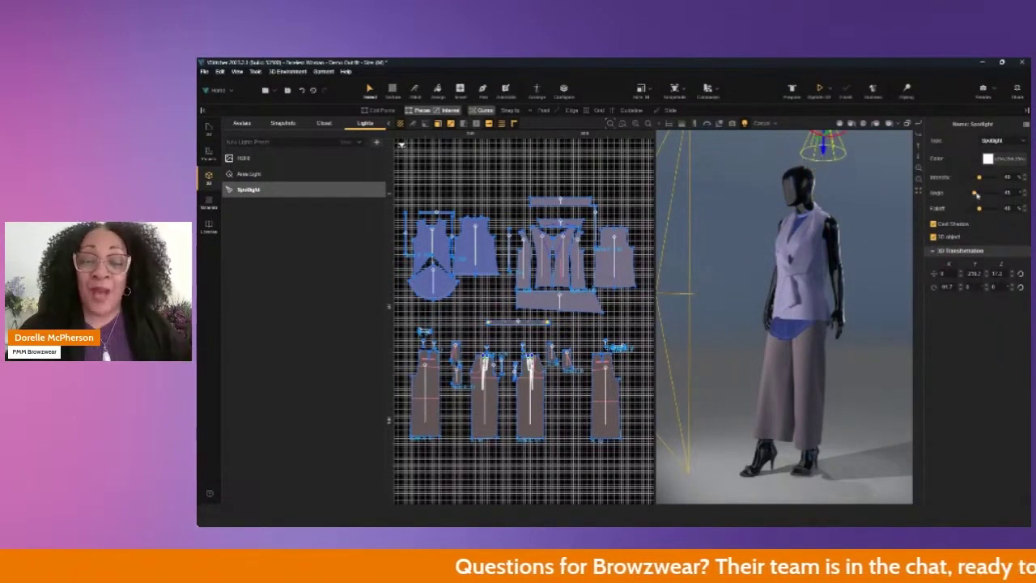
Step: Widen the spotlight's angle, raise its intensity to 81, set its falloff to about 2 and lower it towards the head
drag(975, 194, 985, 195)
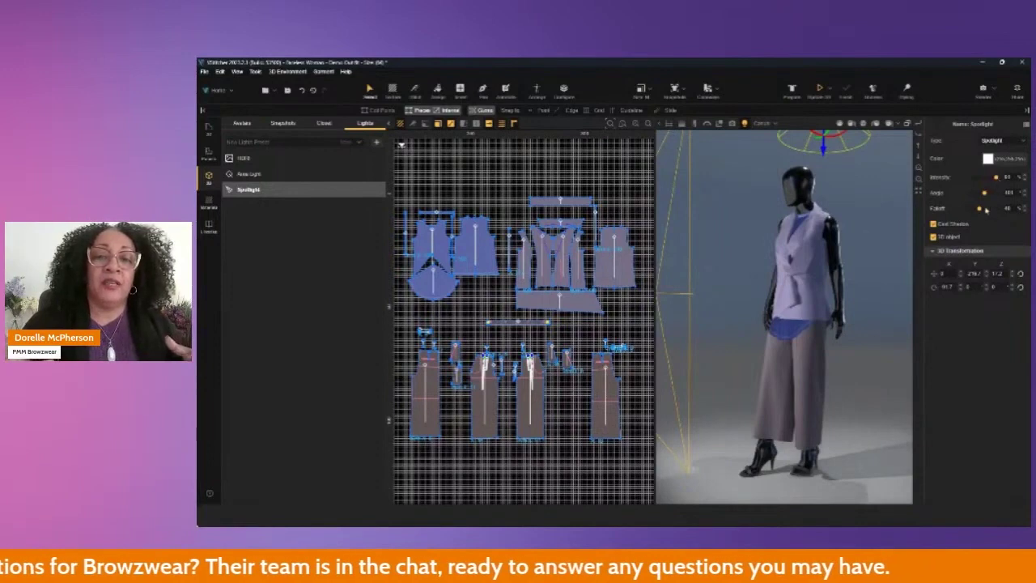
mouse_move(980, 214)
mouse_down()
mouse_move(953, 219)
mouse_move(985, 219)
mouse_move(966, 225)
mouse_up()
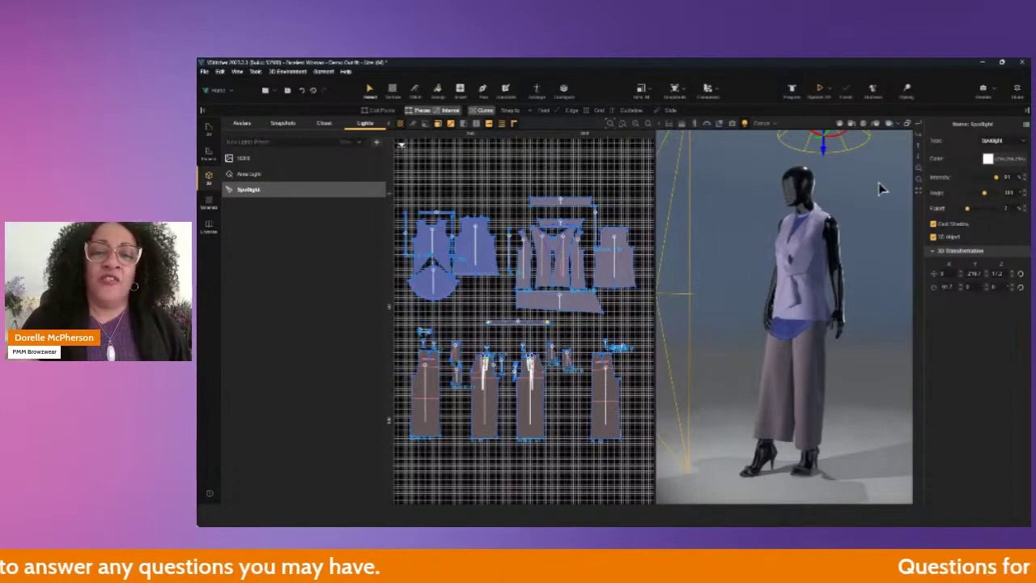
drag(830, 158, 884, 172)
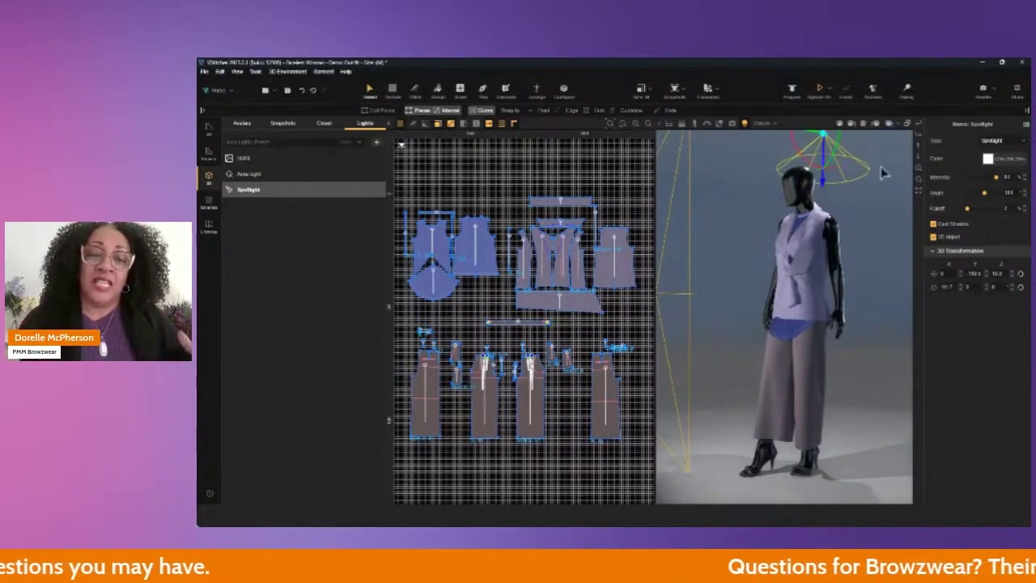
Step: Change the spotlight's color to a saturated green
click(988, 159)
click(1004, 261)
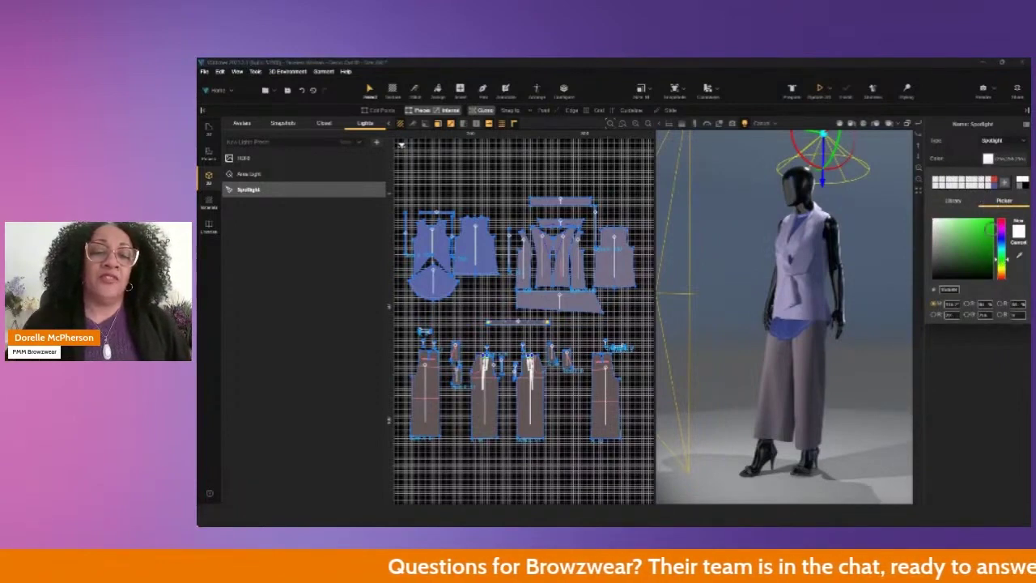
click(989, 214)
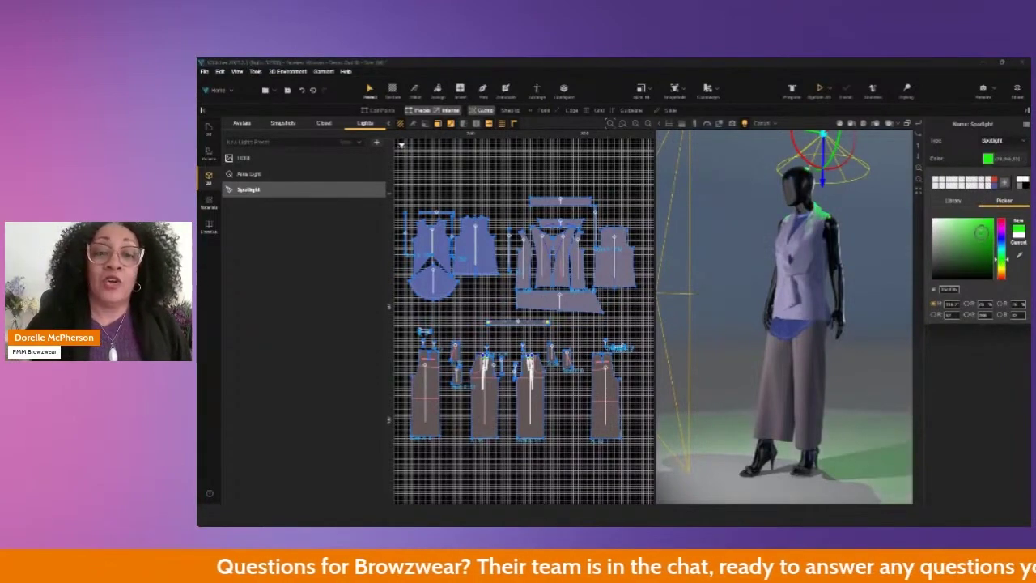
click(942, 165)
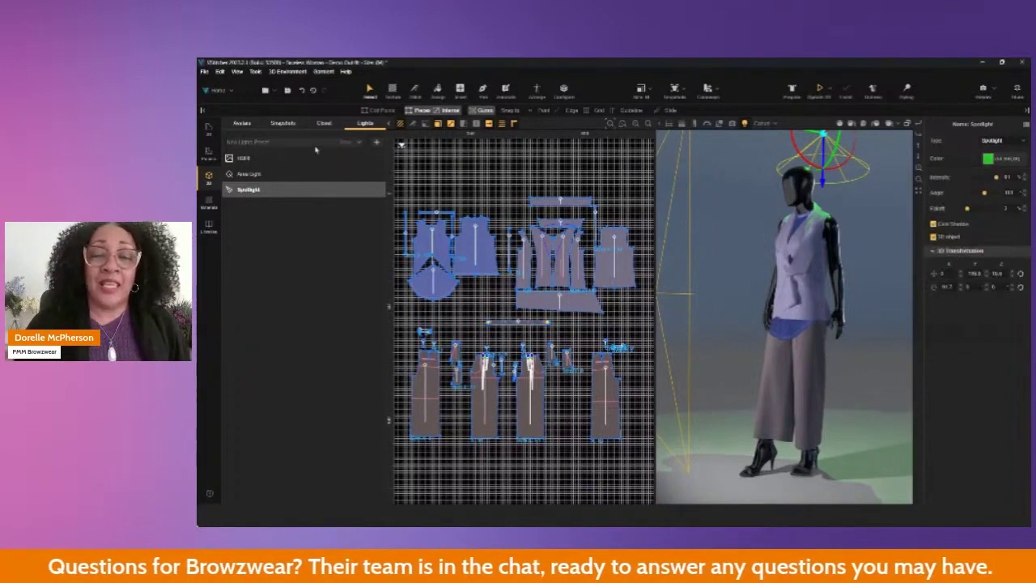
Step: Add a point light and move it up in front of the avatar's head
click(376, 142)
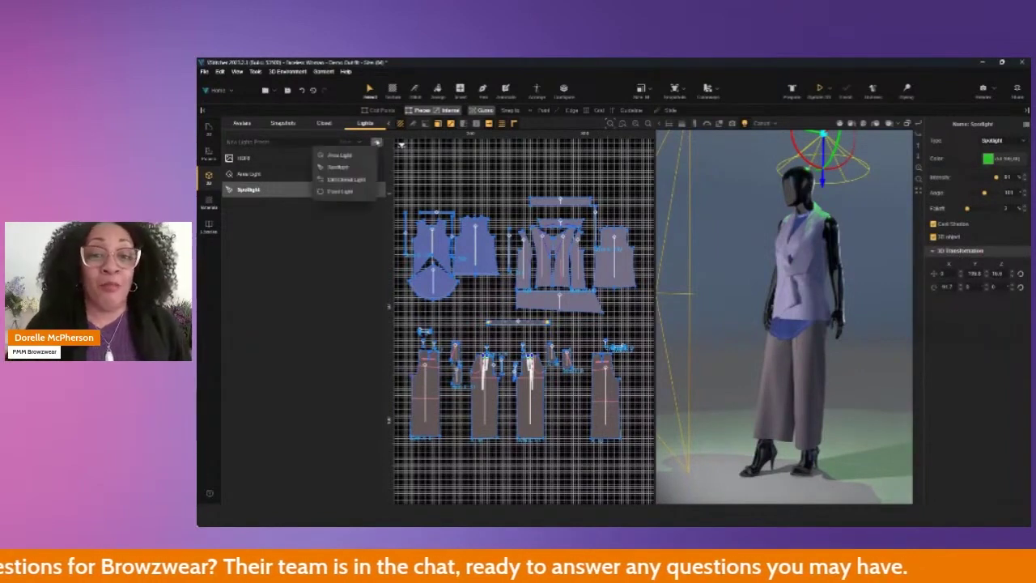
click(340, 192)
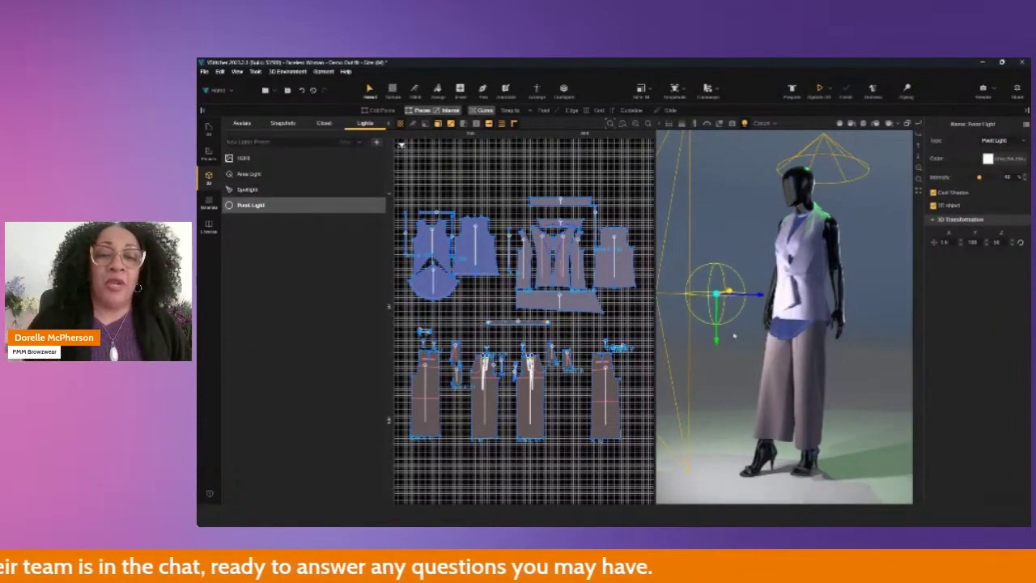
drag(760, 299, 738, 212)
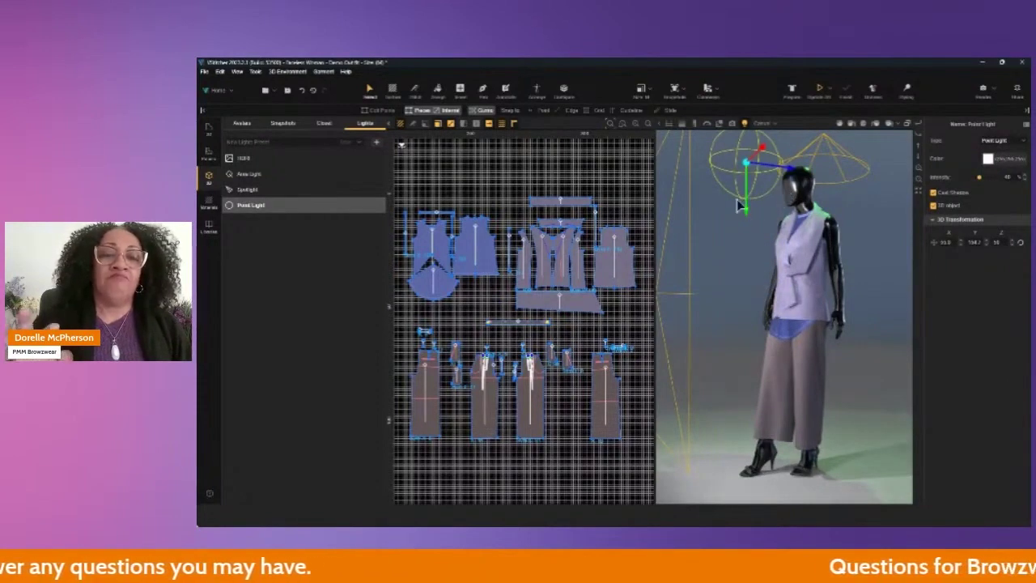
Step: Add a directional light and set its color to a saturated blue
click(376, 141)
click(340, 177)
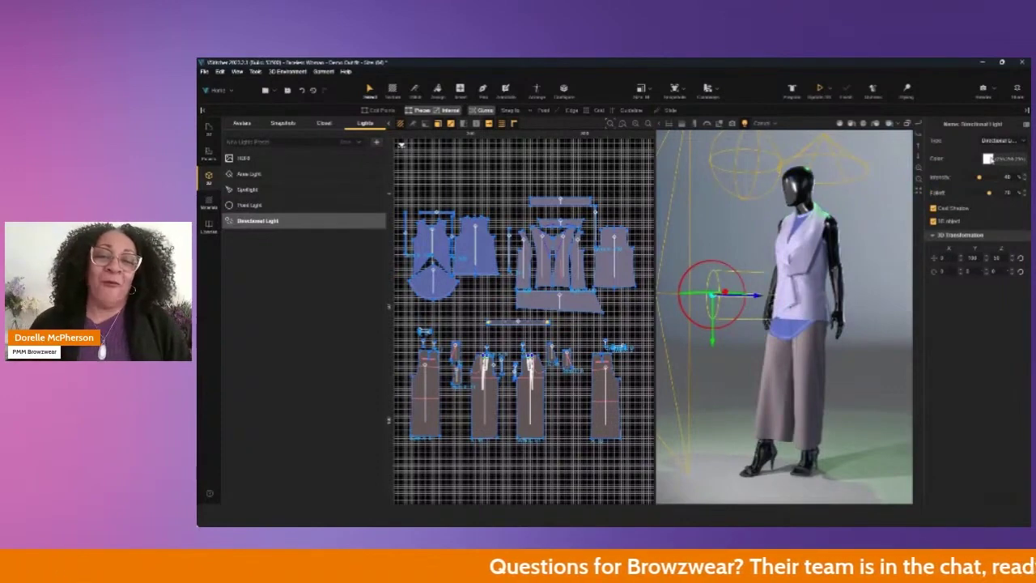
click(988, 159)
click(1001, 240)
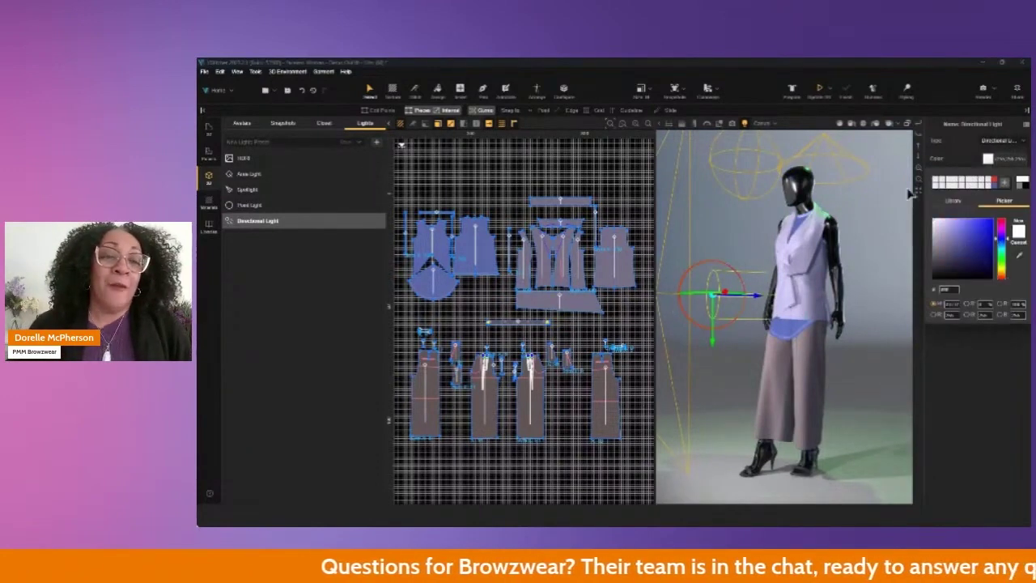
click(986, 225)
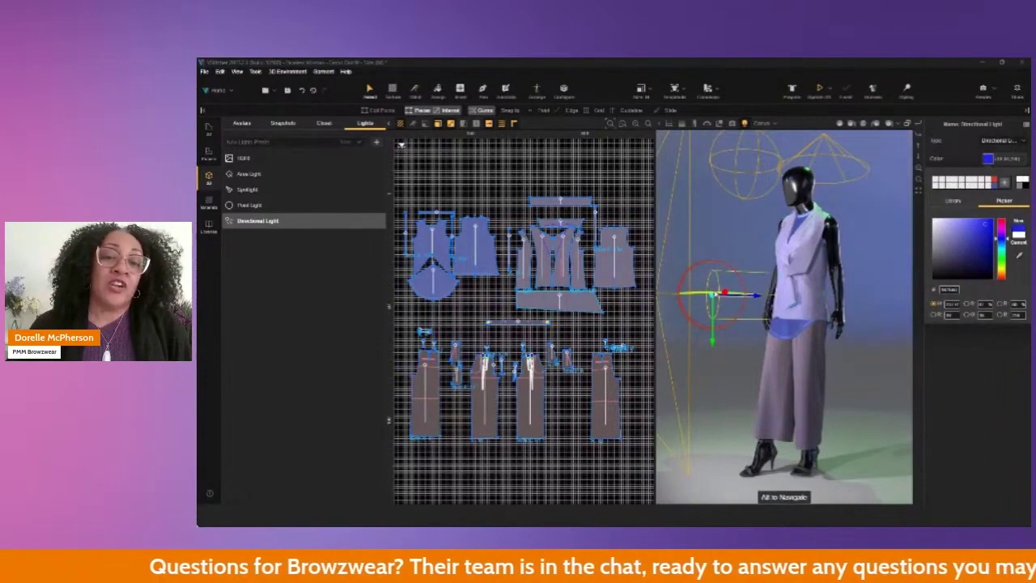
Step: Reposition the blue directional light behind the avatar, turned to face it, and hide the HDRI light
click(714, 295)
drag(711, 294, 898, 261)
click(890, 265)
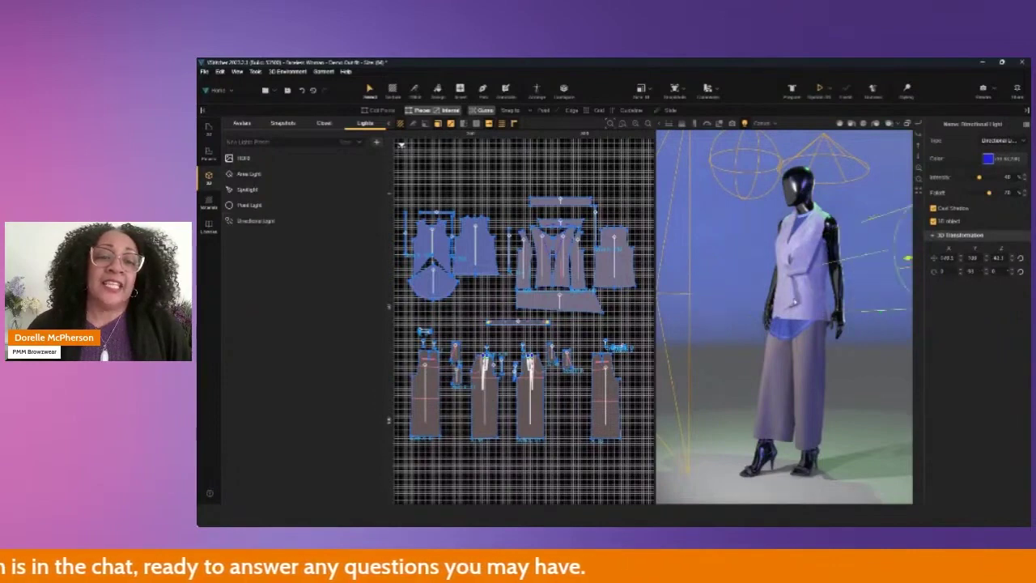
click(898, 261)
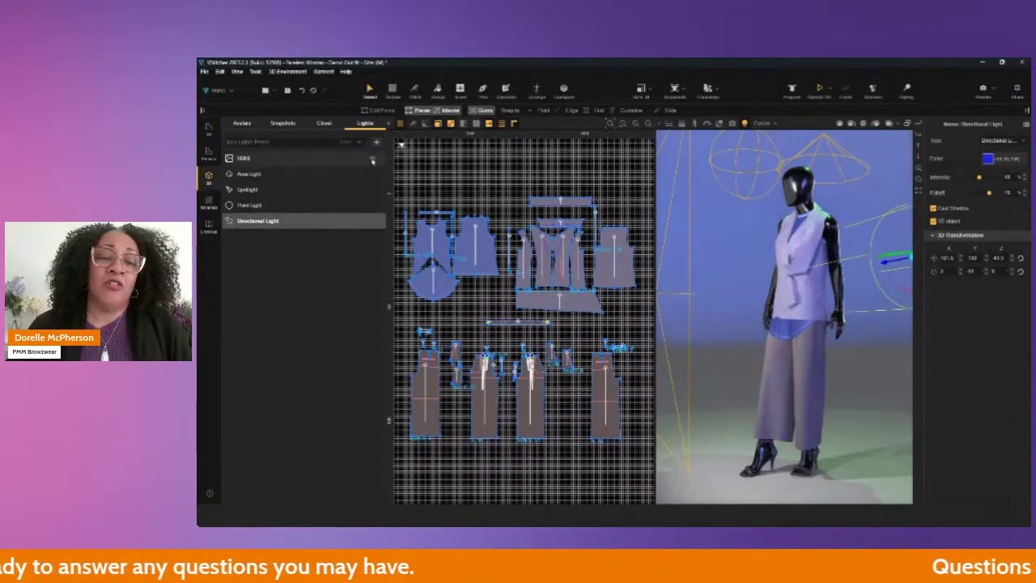
click(371, 161)
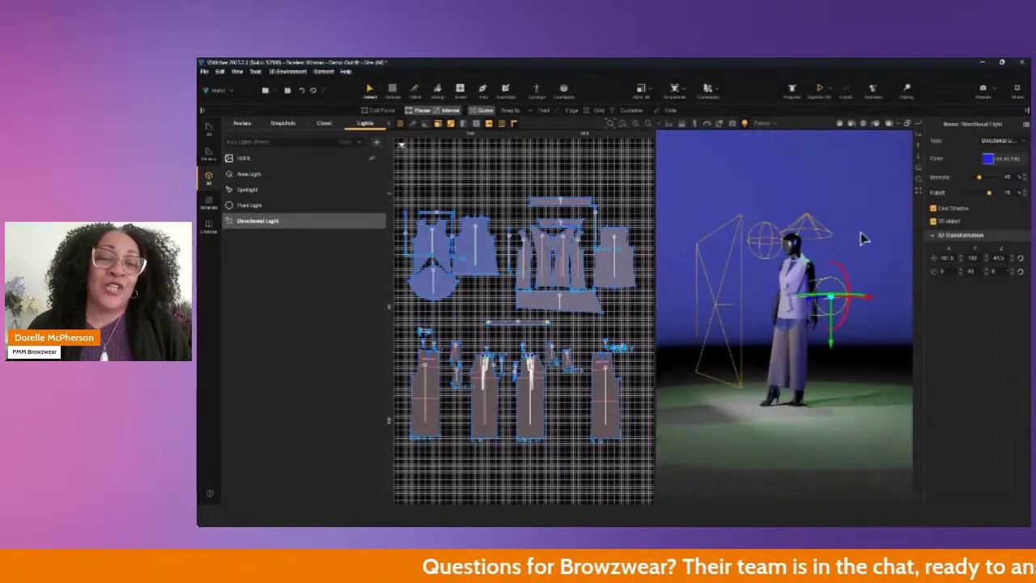
Step: Open the render settings and set the image background to Show Environment, framing the whole avatar in the preview
click(984, 91)
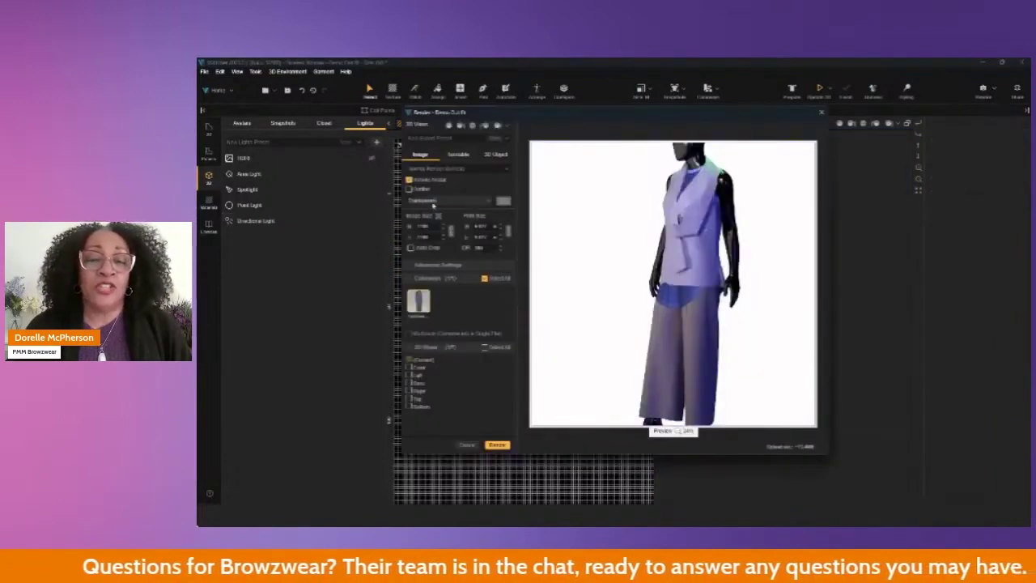
click(433, 203)
click(435, 211)
scroll(681, 272, down, 2)
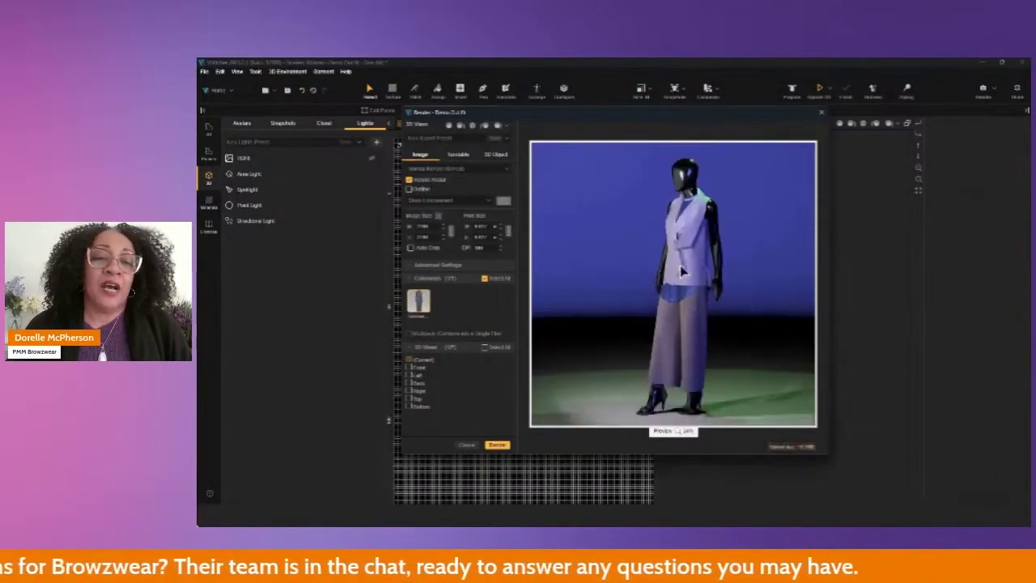
Step: Include the Front, Left and Back 3D views in the render and inspect the vest up close in the preview
click(409, 366)
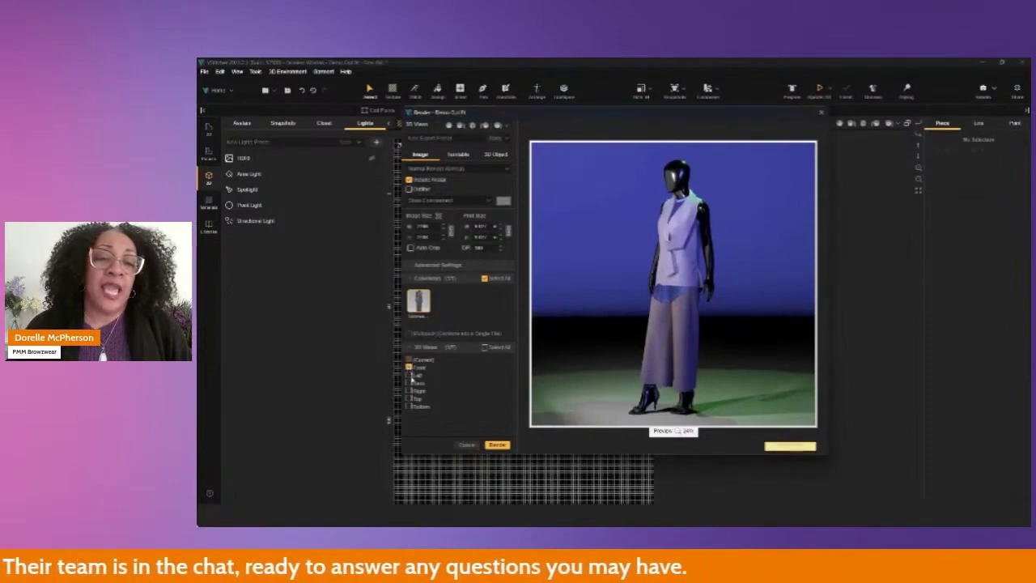
click(408, 374)
click(409, 382)
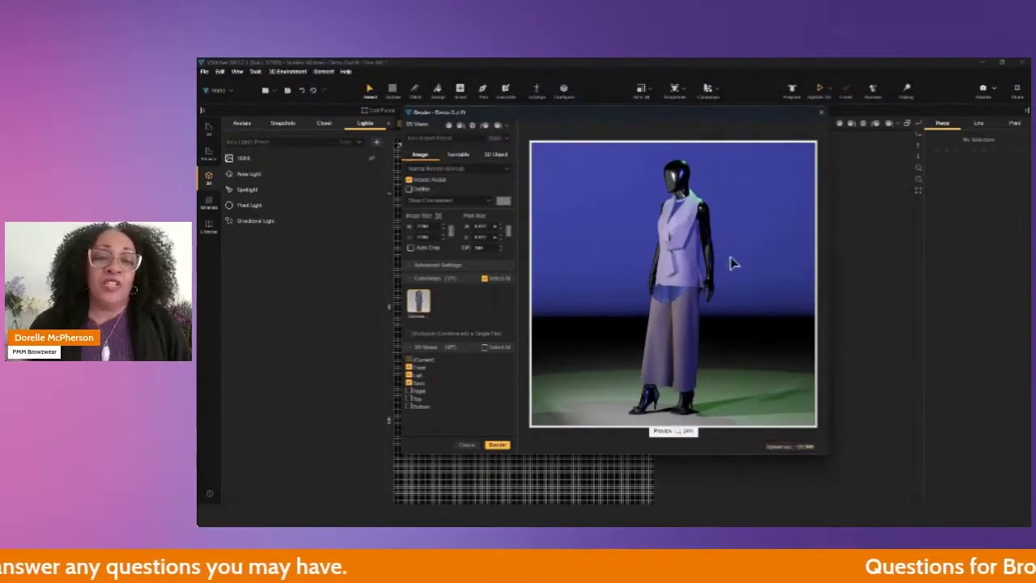
right_drag(733, 261, 754, 254)
scroll(747, 254, up, 5)
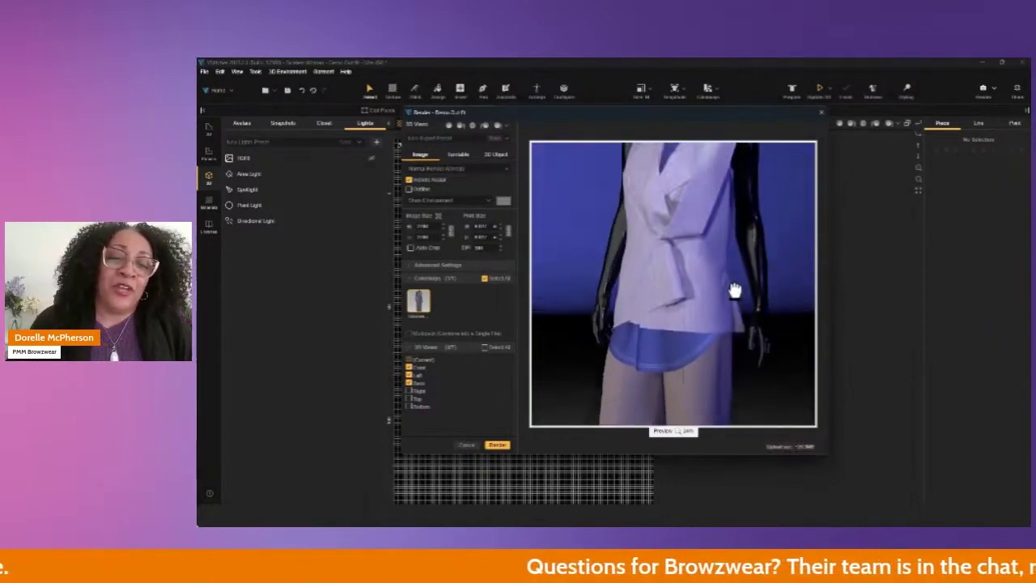
scroll(735, 292, down, 2)
mouse_move(750, 329)
right_down()
mouse_move(783, 321)
mouse_move(696, 328)
mouse_move(747, 338)
mouse_move(730, 328)
right_up()
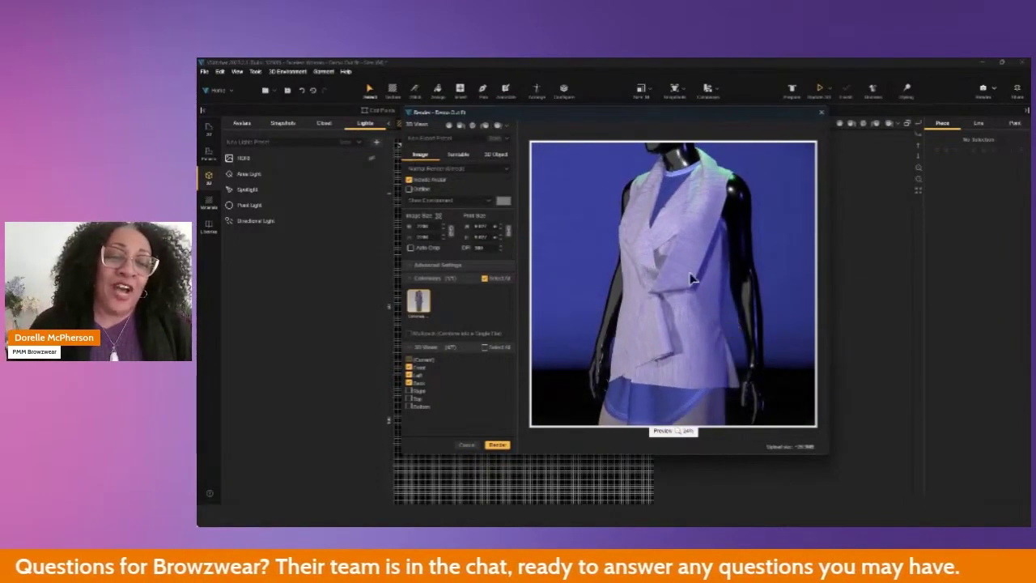
Step: Render the close-up vest views, save them as JPEG files in the Daily_Render Folder, and minimize the output folder window
click(497, 445)
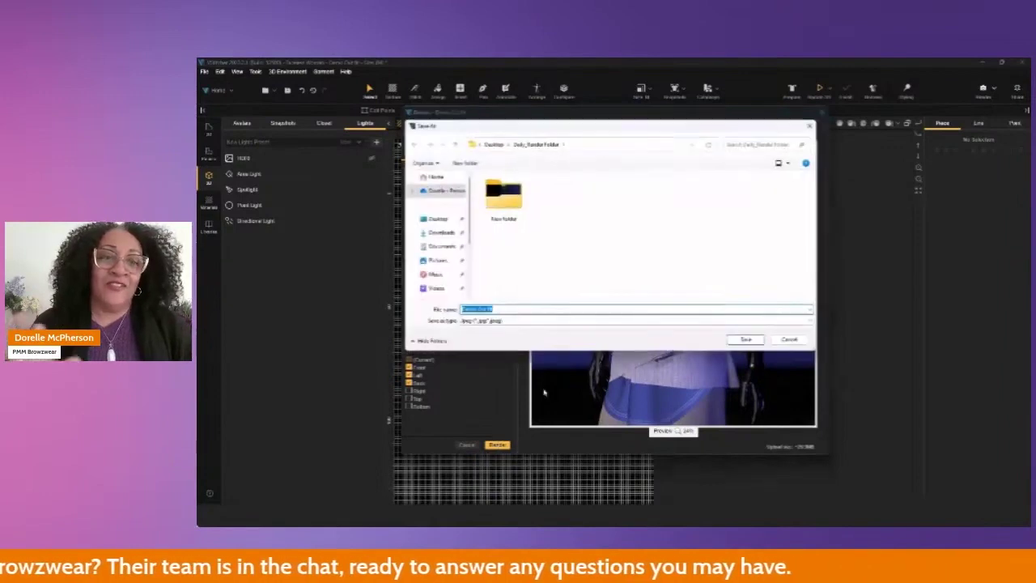
click(744, 340)
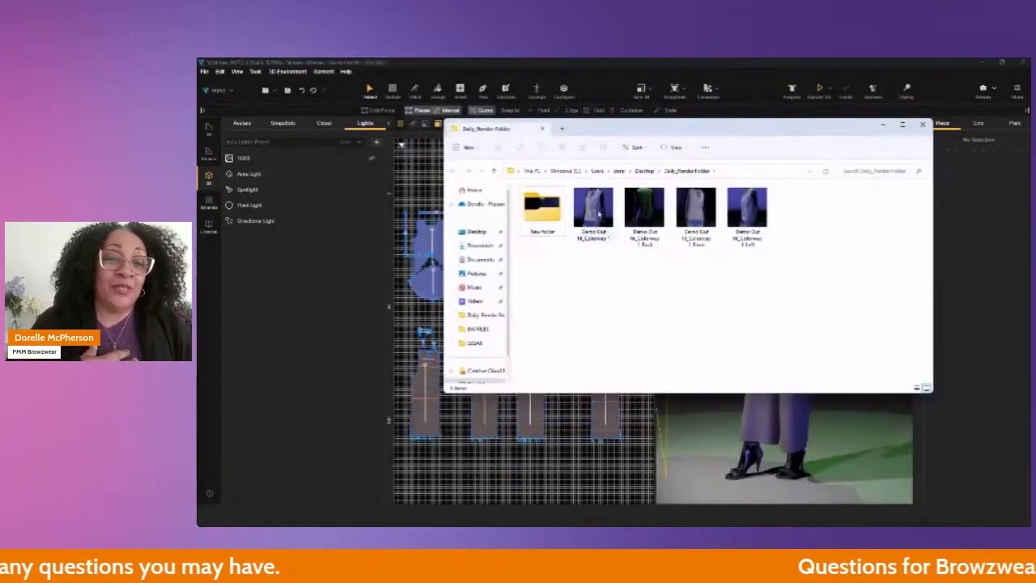
click(883, 127)
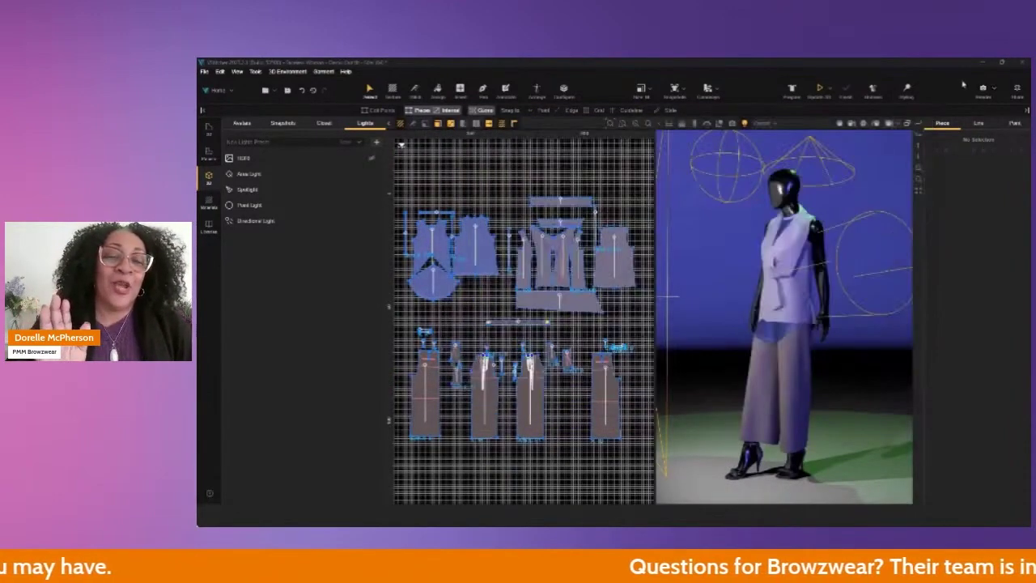
Step: Reopen the render settings, frame the whole avatar in the preview, and include the Front, Left and Back 3D views
click(983, 89)
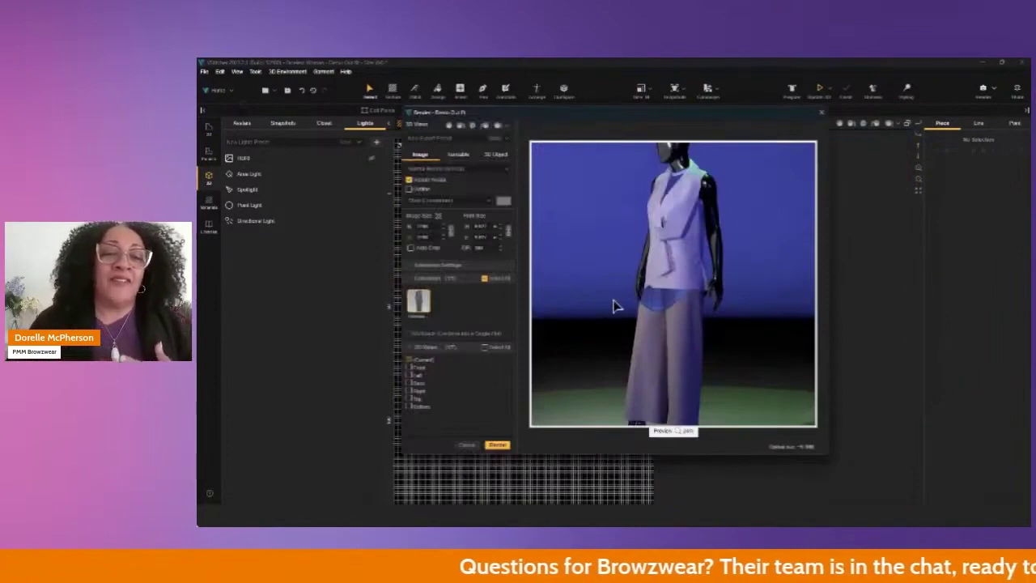
scroll(614, 306, down, 3)
click(407, 367)
click(407, 375)
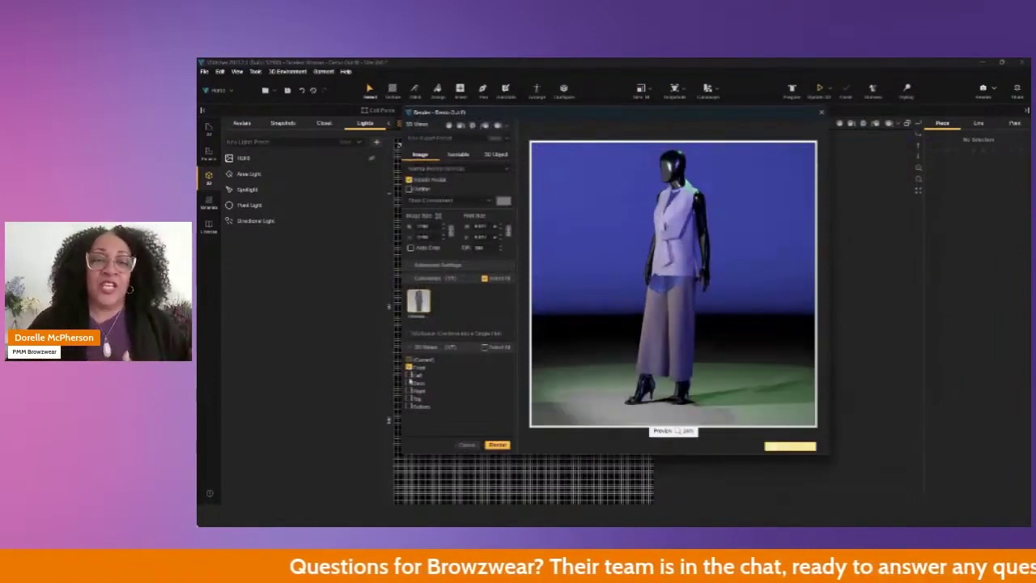
click(407, 382)
Step: Render the full-length views and save them as JPEG files named Demo Out fit01 in the Daily_Render Folder
click(497, 444)
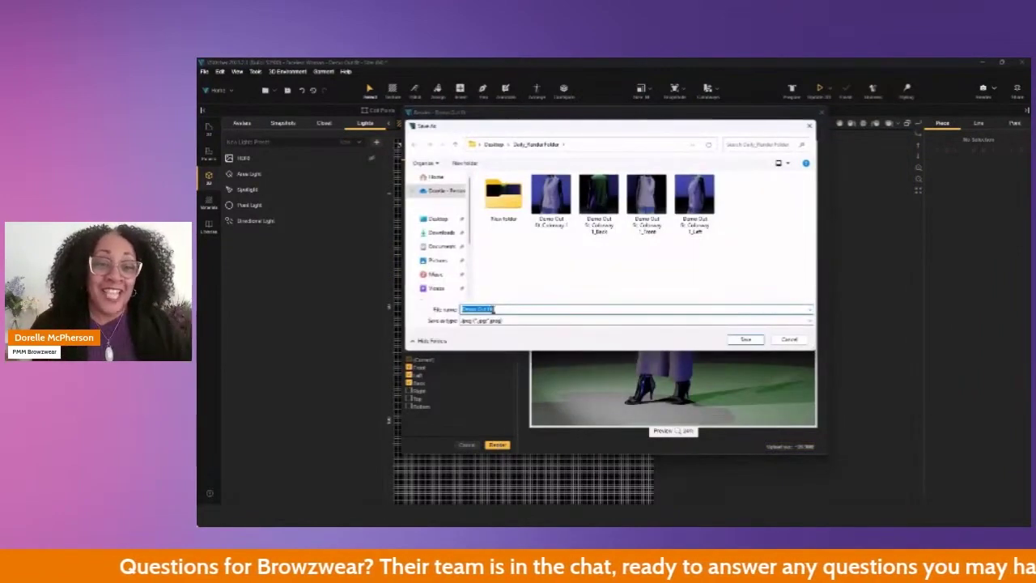
click(508, 308)
key(Return)
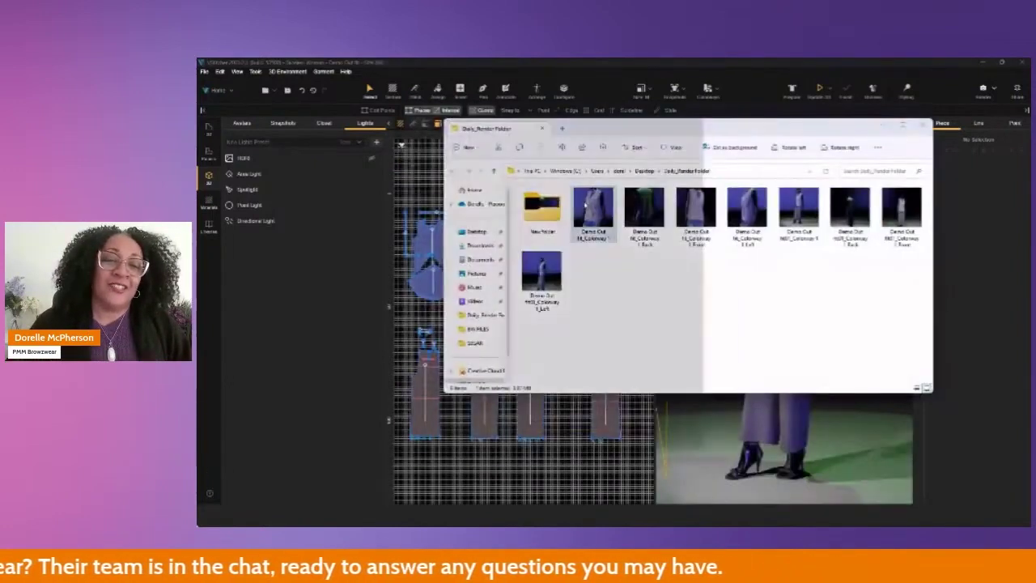
Step: Review the close-up and full-length renders one by one in the image viewer, then close it and minimize the folder window
double_click(591, 211)
click(733, 285)
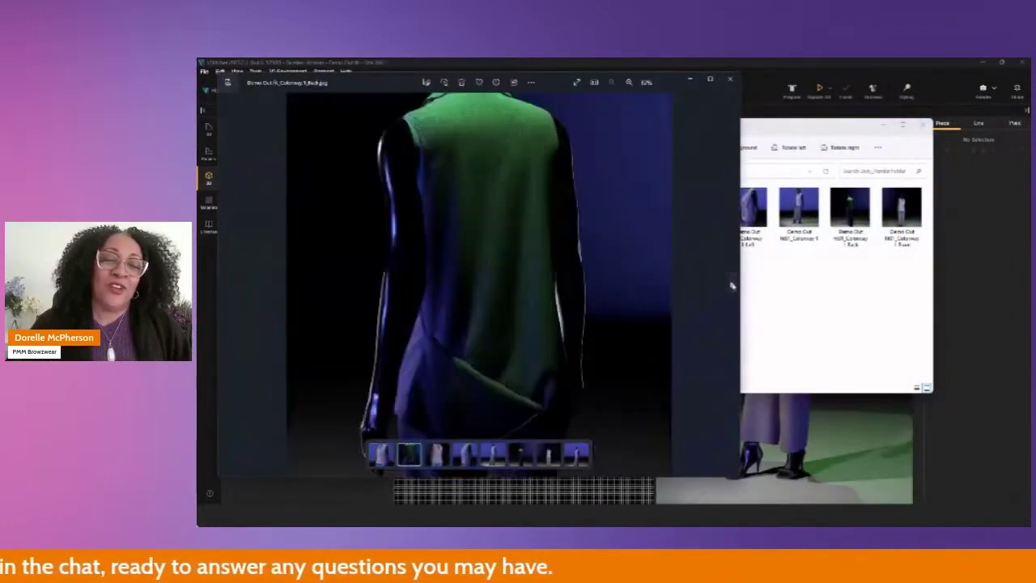
click(732, 285)
click(732, 285)
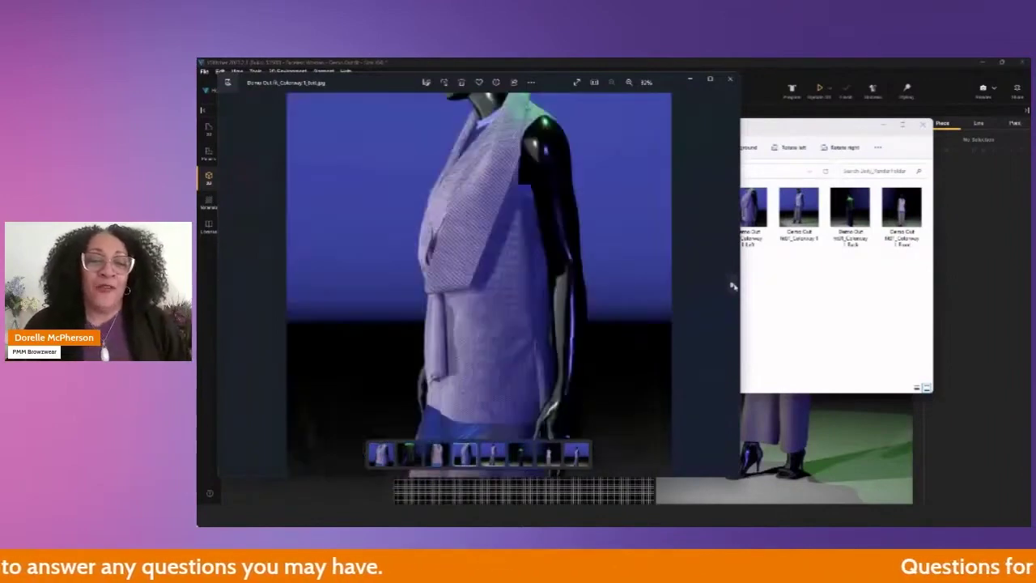
click(733, 285)
click(732, 285)
click(732, 285)
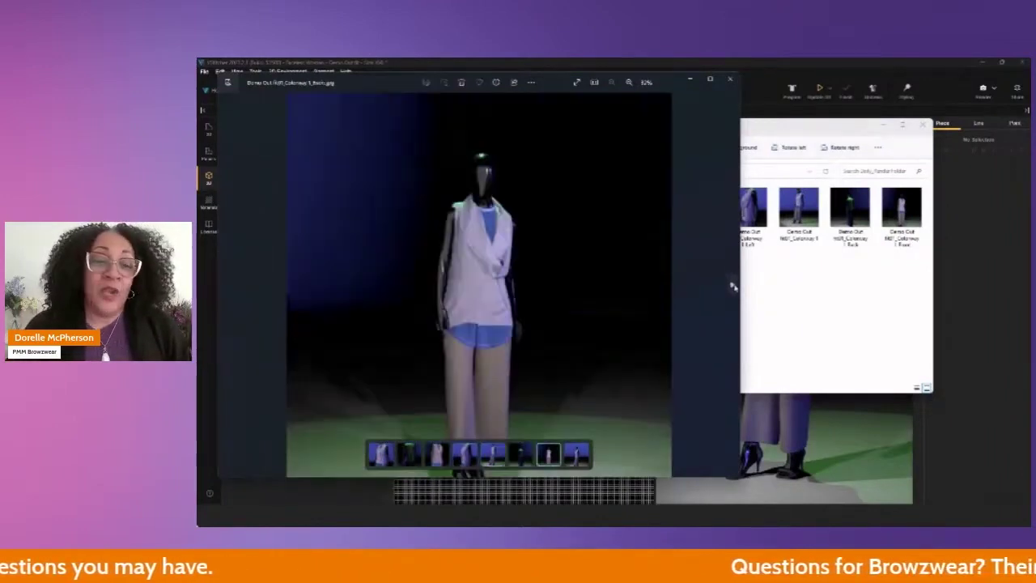
click(733, 285)
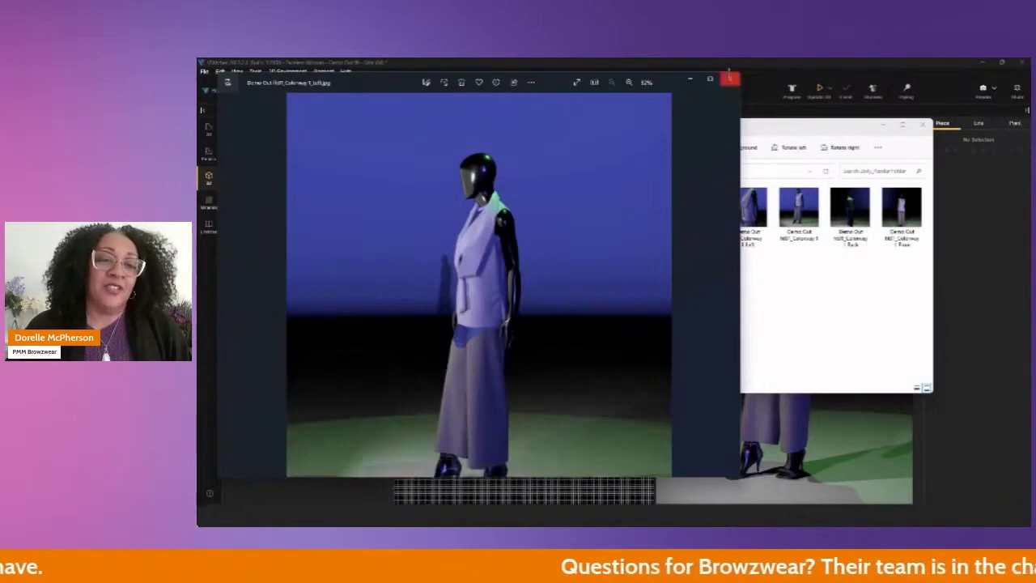
click(730, 78)
click(882, 124)
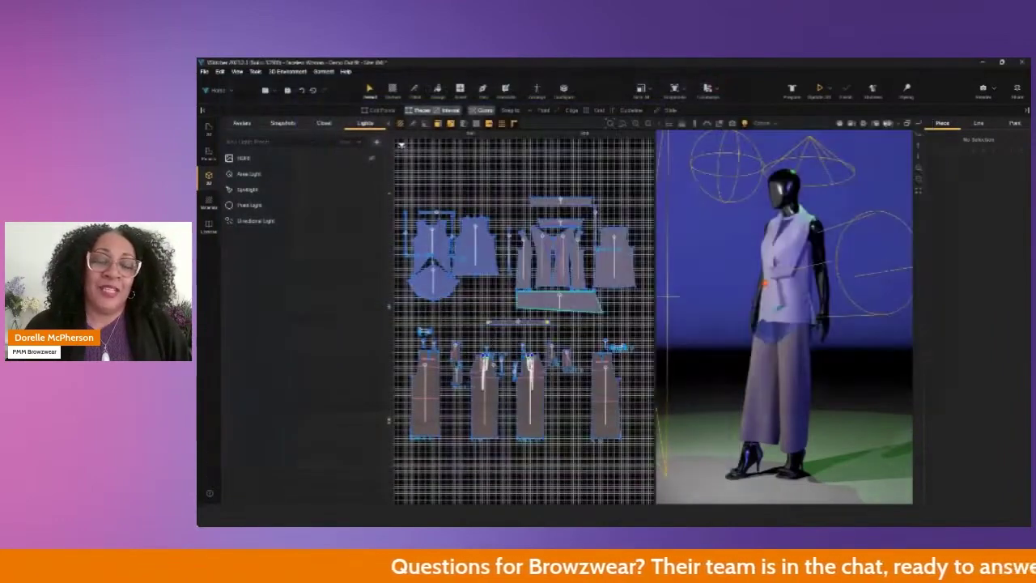